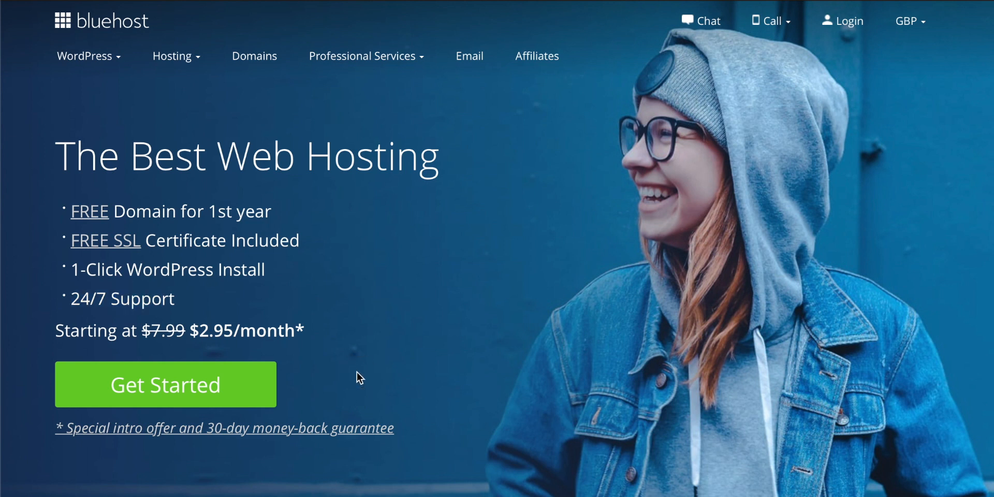
Open the hosting plan comparison and examine the Basic plan's website, storage and domain allowances
{"action": "left_click", "coordinate": [185, 389]}
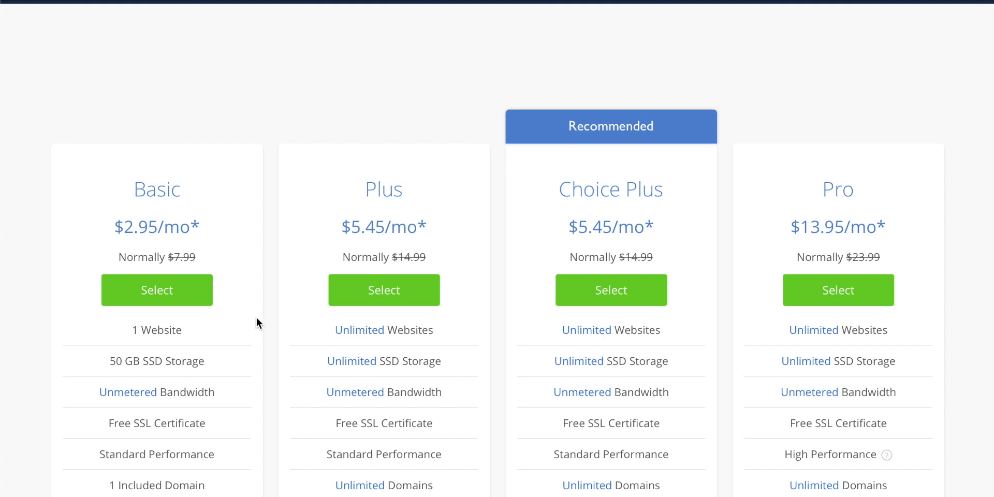
{"action": "scroll", "coordinate": [256, 317], "scroll_direction": "down", "scroll_amount": 3}
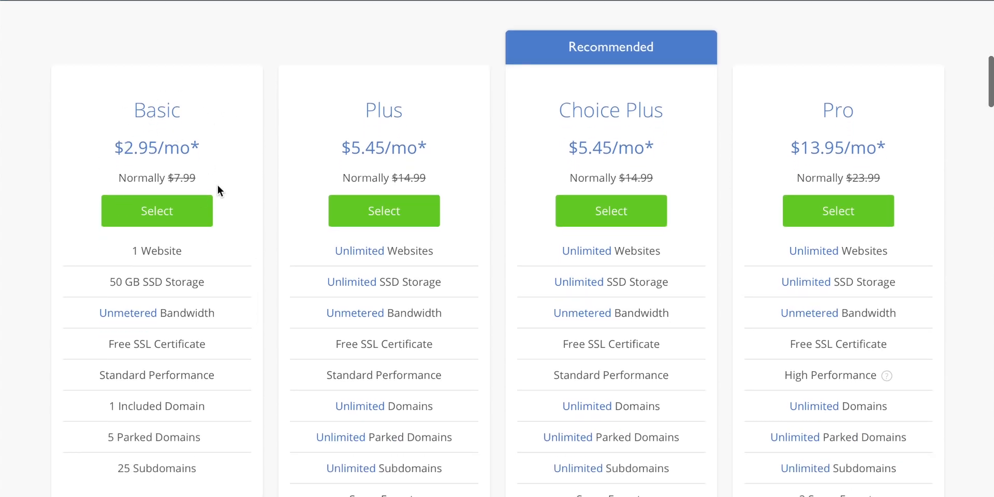
{"action": "scroll", "coordinate": [217, 170], "scroll_direction": "down", "scroll_amount": 2}
{"action": "left_click_drag", "start_coordinate": [176, 195], "coordinate": [124, 195]}
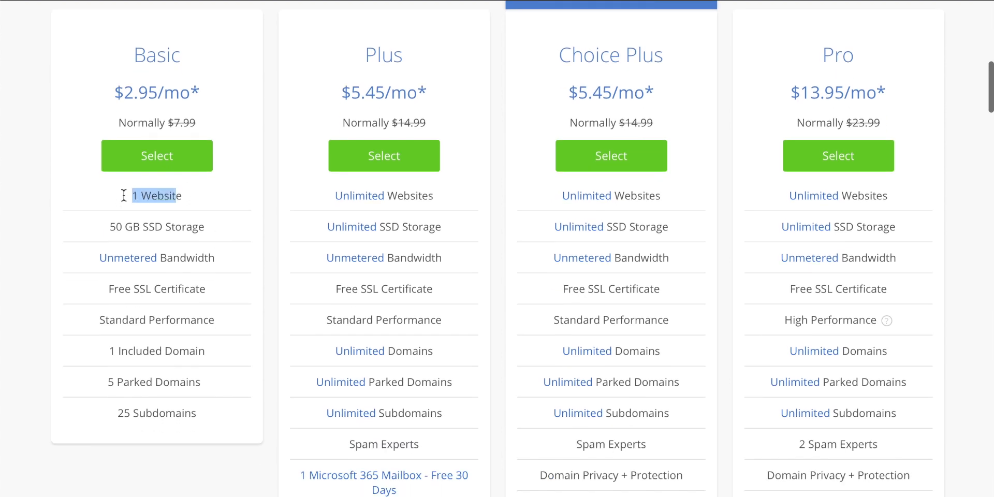
{"action": "left_click_drag", "start_coordinate": [109, 226], "coordinate": [183, 227]}
{"action": "scroll", "coordinate": [223, 266], "scroll_direction": "up", "scroll_amount": 1}
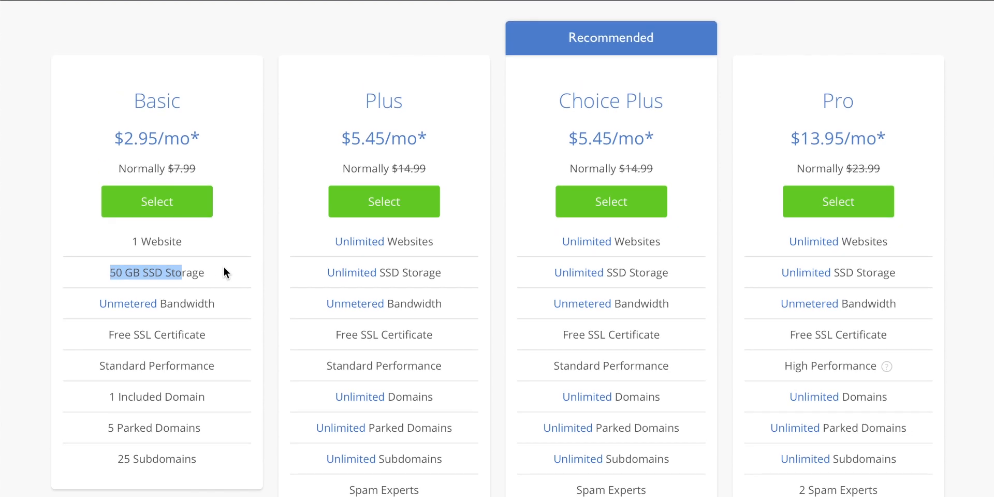
{"action": "left_click_drag", "start_coordinate": [190, 396], "coordinate": [127, 399]}
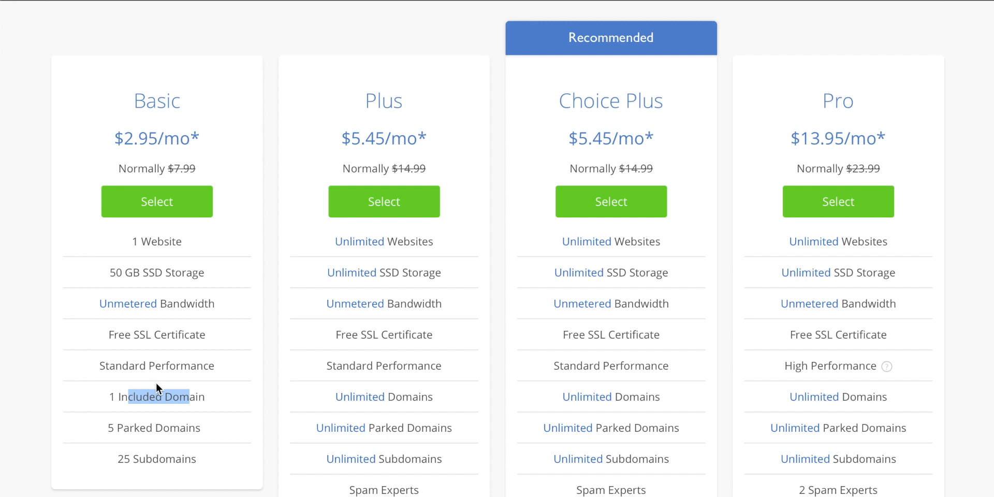
Examine the Choice Plus plan's website allowance and its Domain Privacy + Protection feature
{"action": "left_click", "coordinate": [654, 247]}
{"action": "left_click_drag", "start_coordinate": [660, 241], "coordinate": [560, 241]}
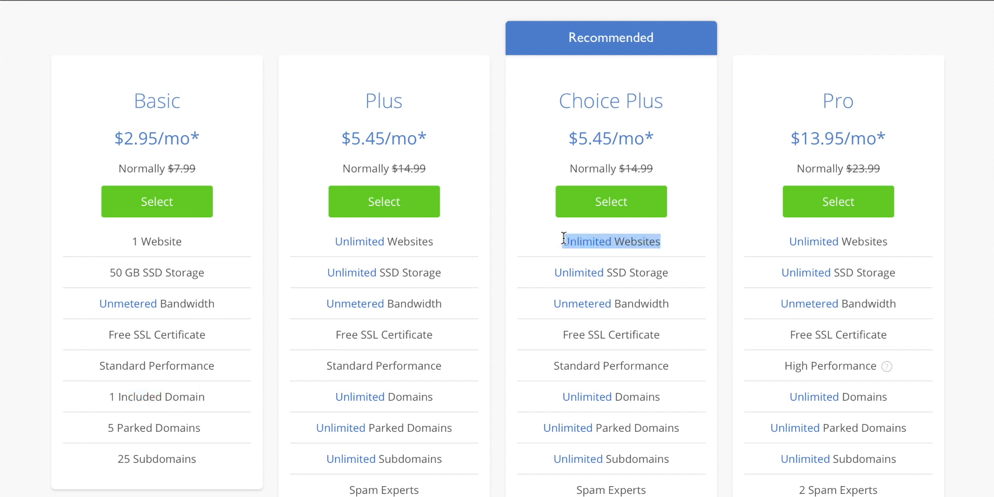
{"action": "left_click", "coordinate": [656, 274]}
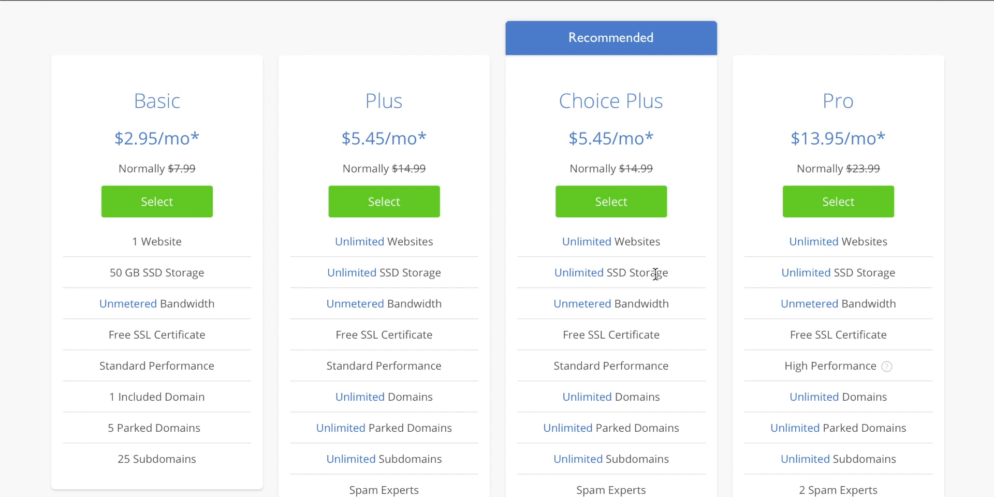
{"action": "scroll", "coordinate": [655, 273], "scroll_direction": "down", "scroll_amount": 3}
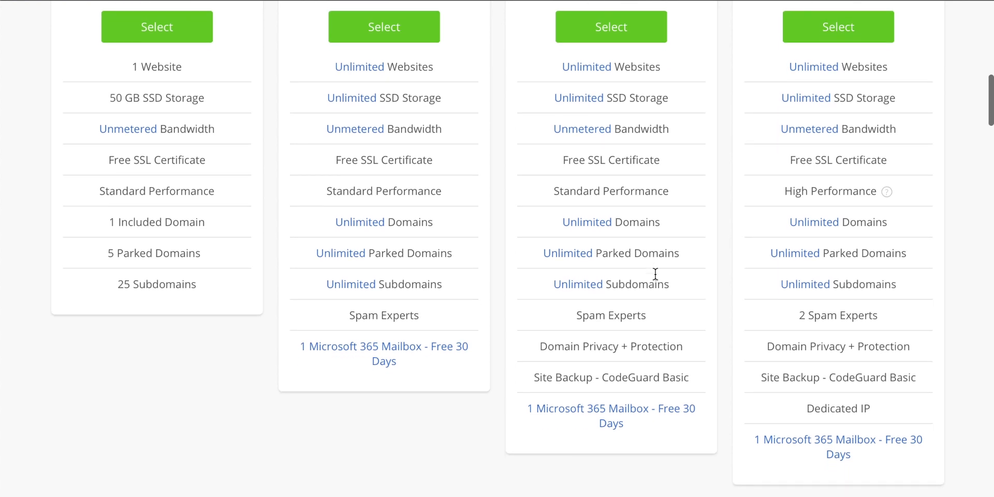
{"action": "left_click_drag", "start_coordinate": [682, 344], "coordinate": [533, 347]}
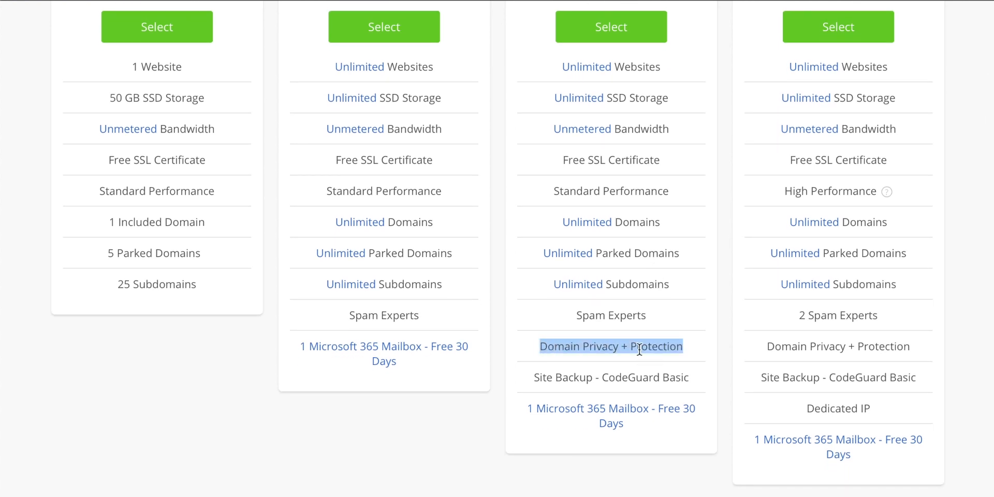
{"action": "left_click", "coordinate": [634, 314]}
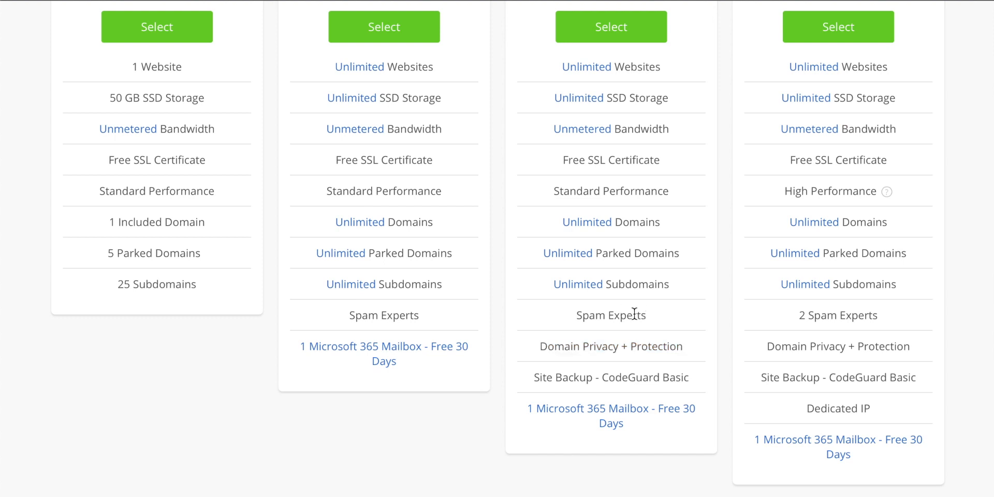
{"action": "left_click_drag", "start_coordinate": [669, 344], "coordinate": [590, 345]}
{"action": "scroll", "coordinate": [591, 345], "scroll_direction": "up", "scroll_amount": 3}
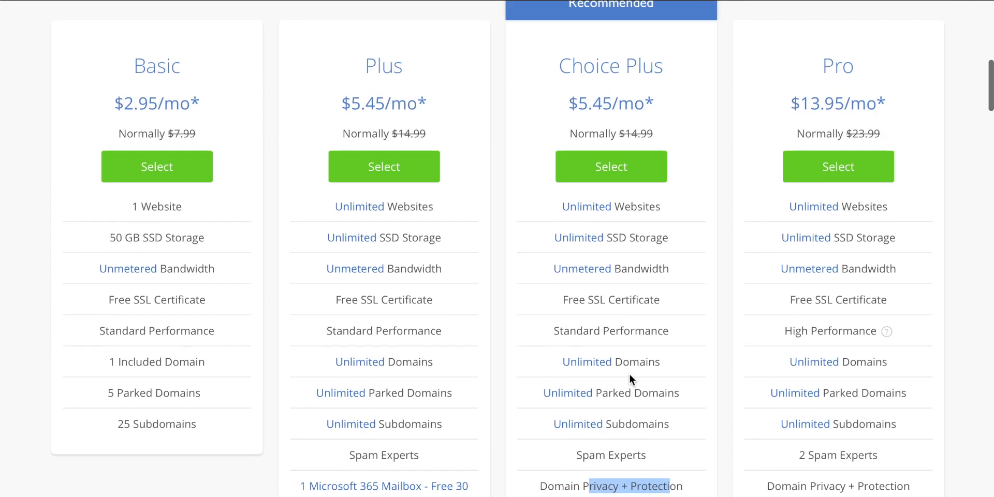
Compare the Plus and Choice Plus plans and select the Choice Plus hosting plan
{"action": "left_click_drag", "start_coordinate": [382, 62], "coordinate": [400, 59]}
{"action": "left_click_drag", "start_coordinate": [589, 65], "coordinate": [704, 85]}
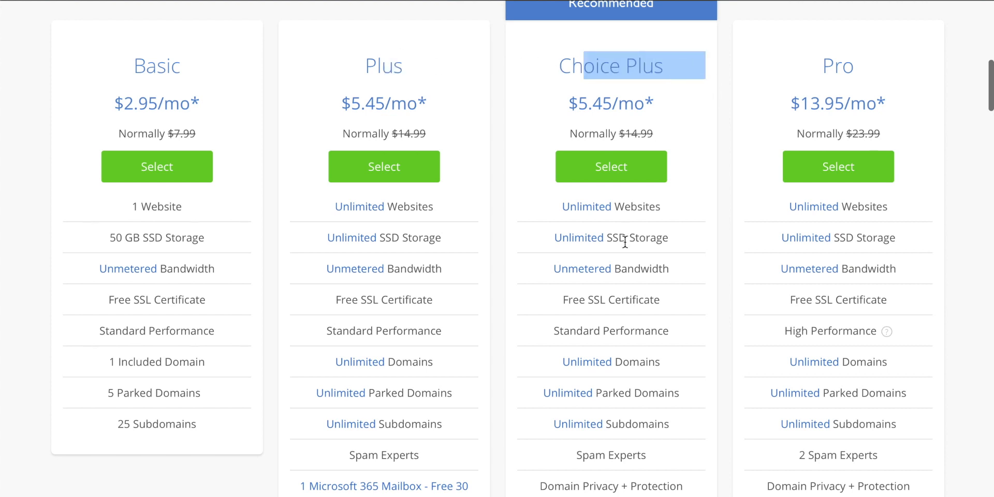
{"action": "left_click", "coordinate": [646, 295]}
{"action": "scroll", "coordinate": [642, 275], "scroll_direction": "up", "scroll_amount": 1}
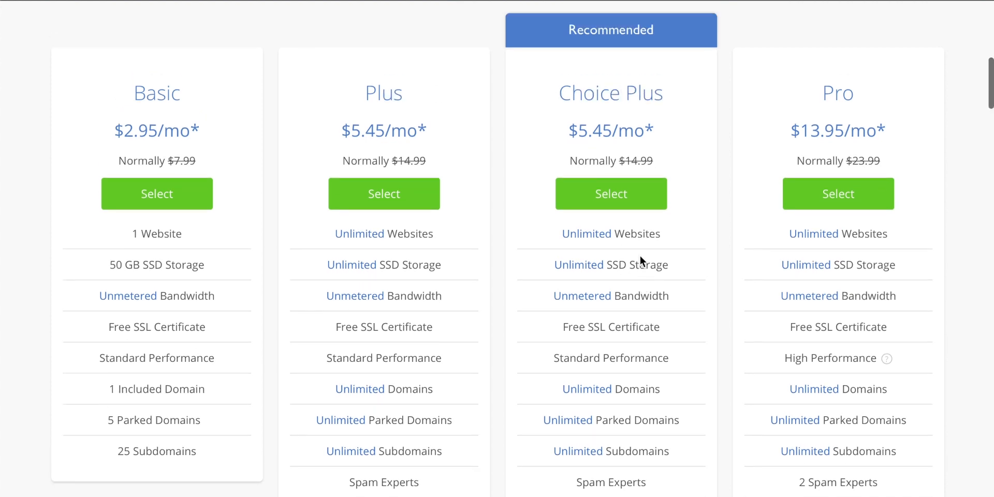
{"action": "left_click", "coordinate": [614, 195]}
Create the new domain techzg with the .co extension and continue to account creation
{"action": "type", "text": "techzg"}
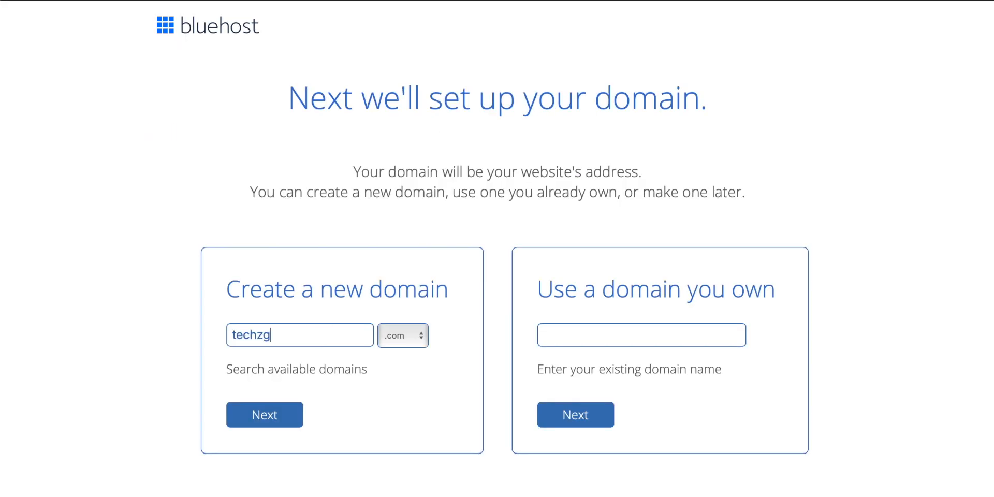
{"action": "left_click", "coordinate": [409, 337]}
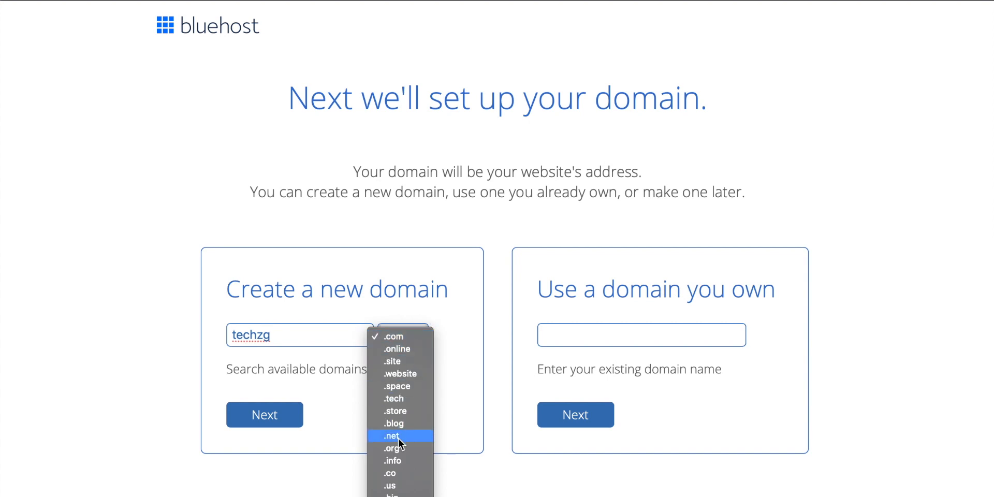
{"action": "left_click", "coordinate": [400, 475]}
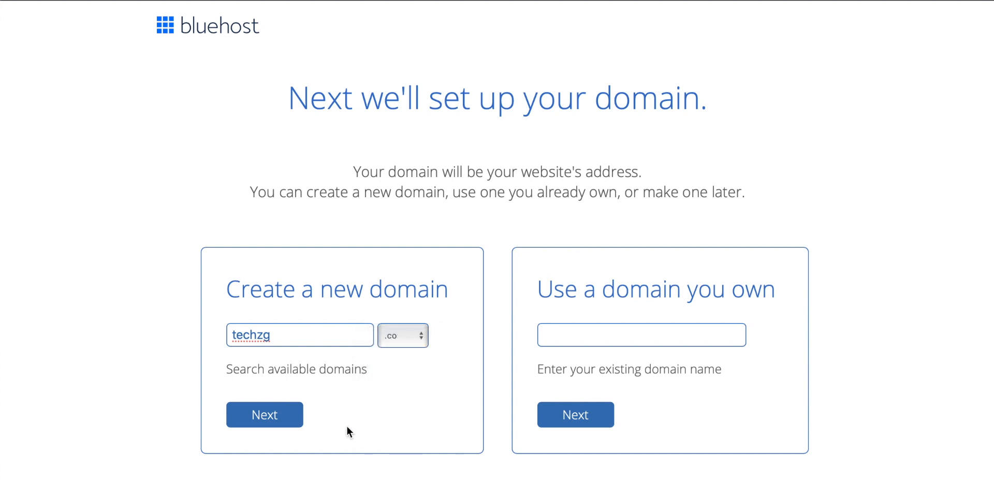
{"action": "left_click", "coordinate": [284, 415]}
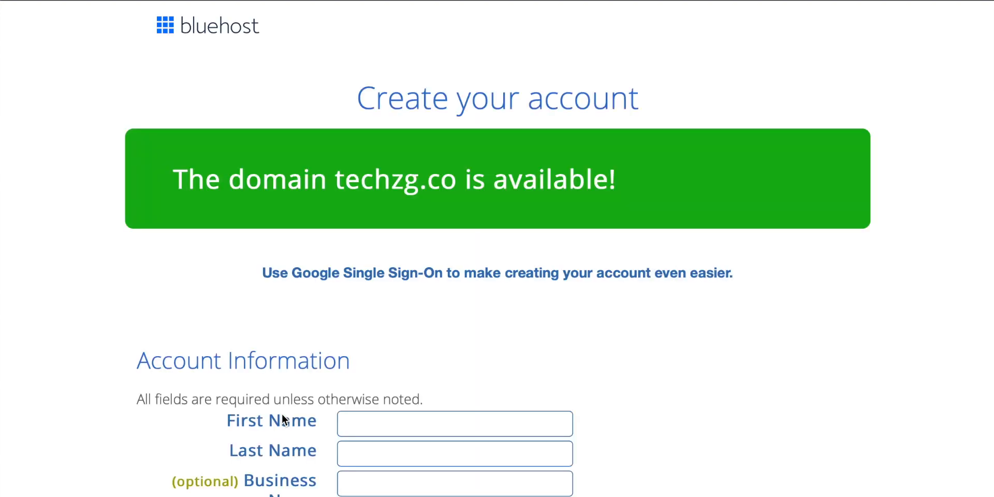
Fill in the account information with the customer's name, postal address, phone number and email address
{"action": "scroll", "coordinate": [297, 390], "scroll_direction": "down", "scroll_amount": 3}
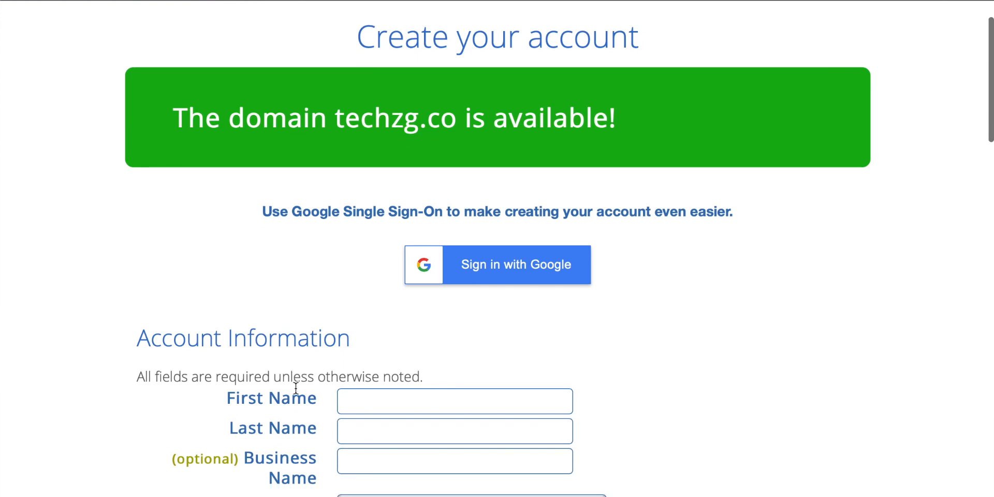
{"action": "scroll", "coordinate": [297, 389], "scroll_direction": "down", "scroll_amount": 8}
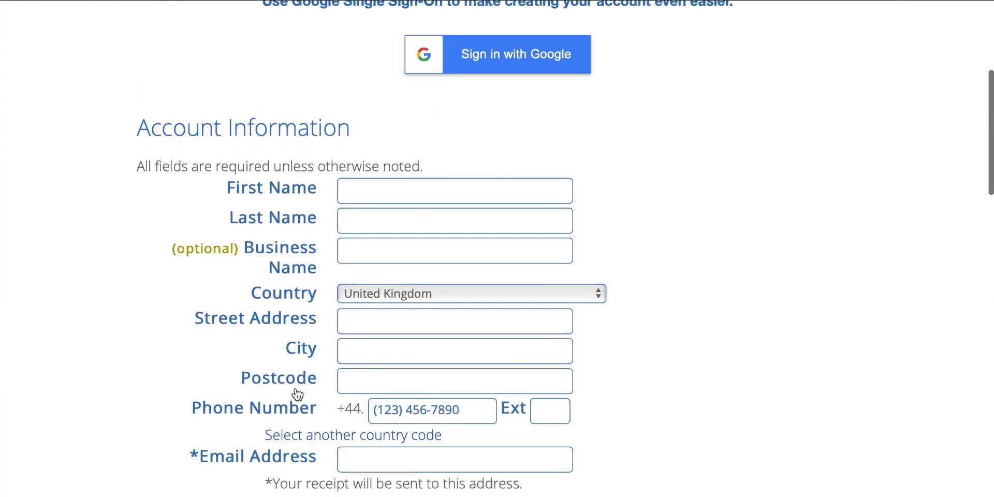
{"action": "scroll", "coordinate": [298, 395], "scroll_direction": "up", "scroll_amount": 1}
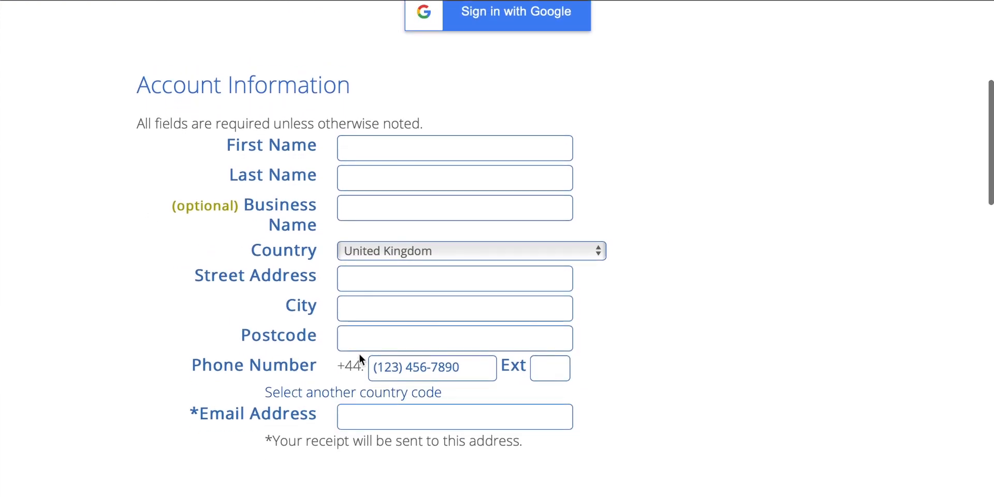
{"action": "left_click", "coordinate": [384, 146]}
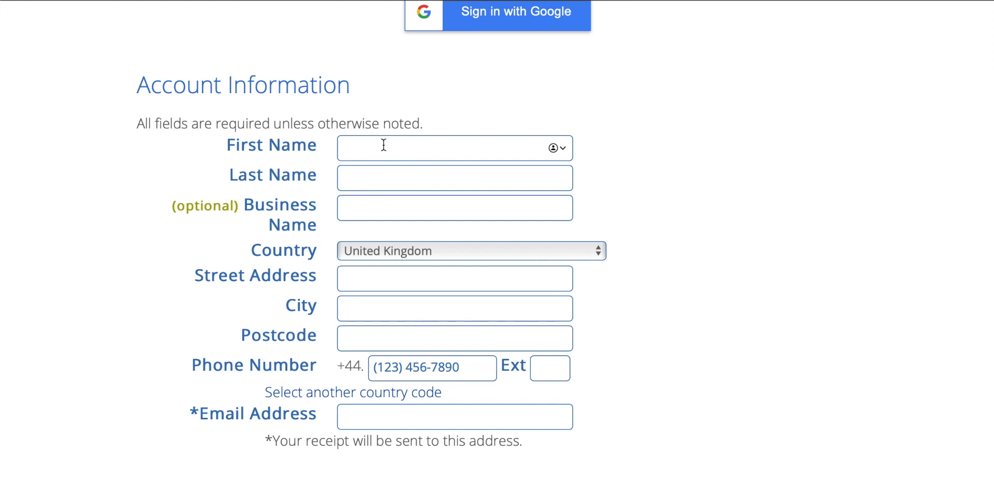
Set the account plan to the Choice Plus 12 Month Price at £5.56/mo
{"action": "scroll", "coordinate": [647, 253], "scroll_direction": "down", "scroll_amount": 10}
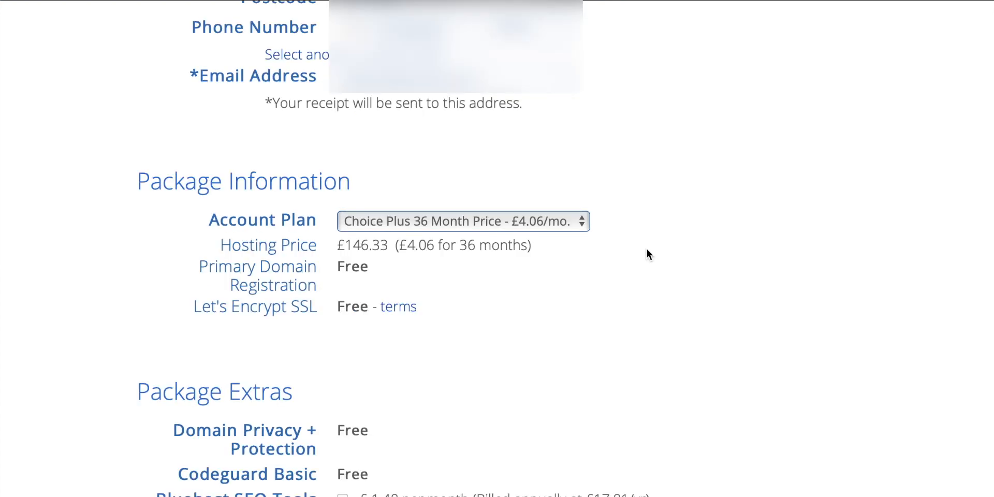
{"action": "left_click", "coordinate": [573, 222]}
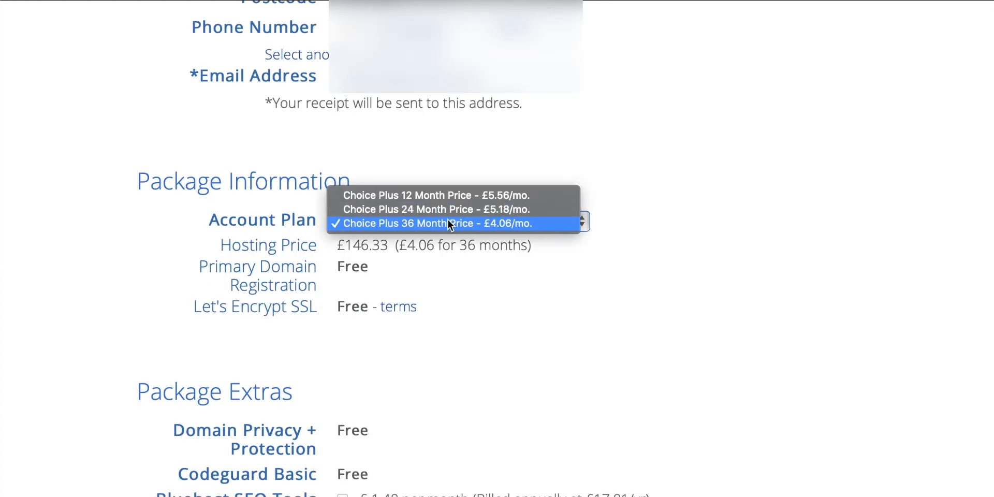
{"action": "left_click", "coordinate": [415, 196]}
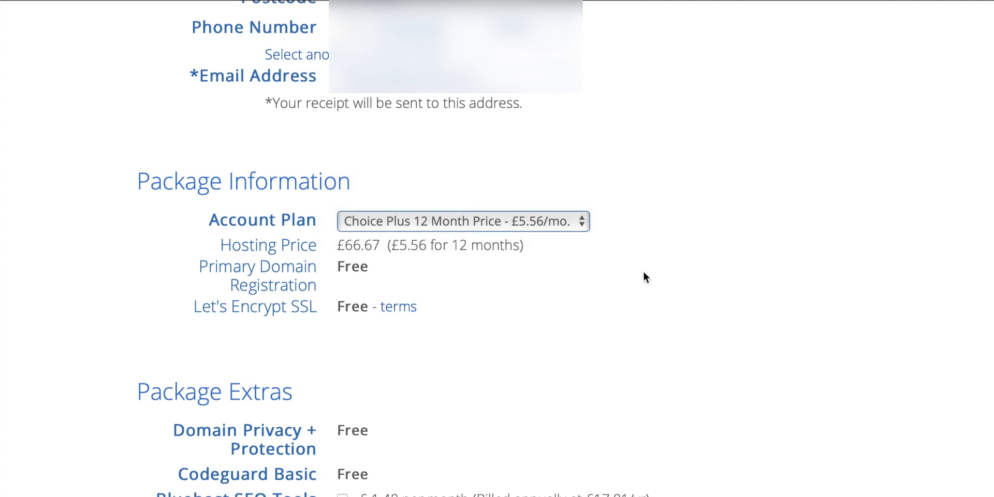
Remove the SiteLock Security - Essential add-on from the package extras
{"action": "scroll", "coordinate": [644, 272], "scroll_direction": "down", "scroll_amount": 2}
{"action": "scroll", "coordinate": [643, 273], "scroll_direction": "down", "scroll_amount": 5}
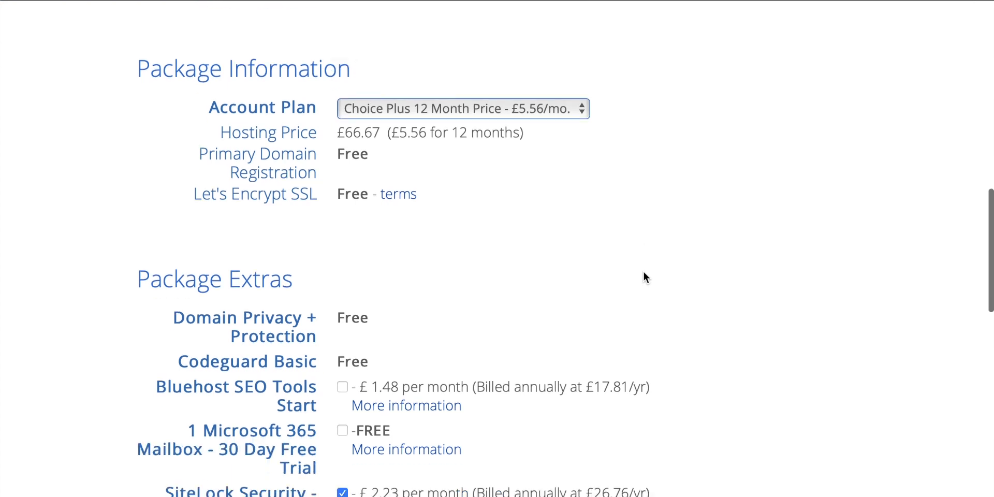
{"action": "scroll", "coordinate": [644, 277], "scroll_direction": "up", "scroll_amount": 1}
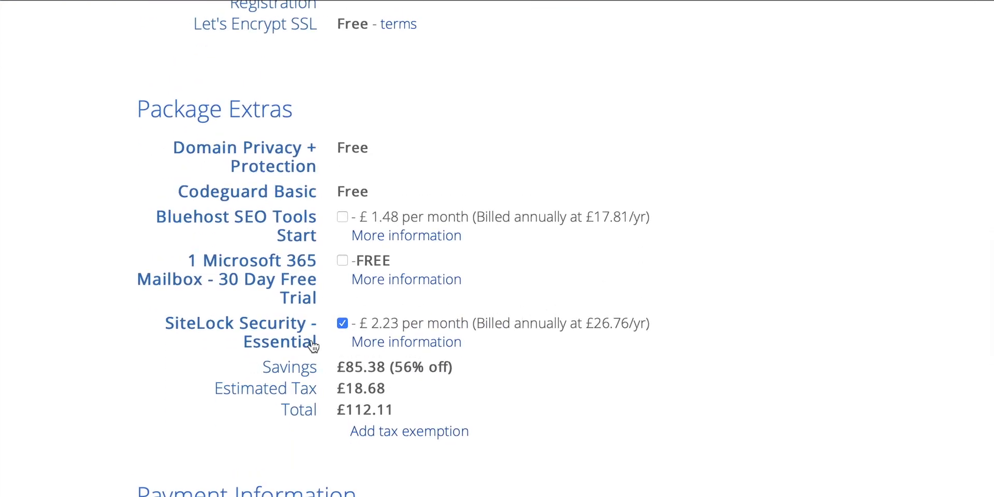
{"action": "left_click", "coordinate": [342, 323]}
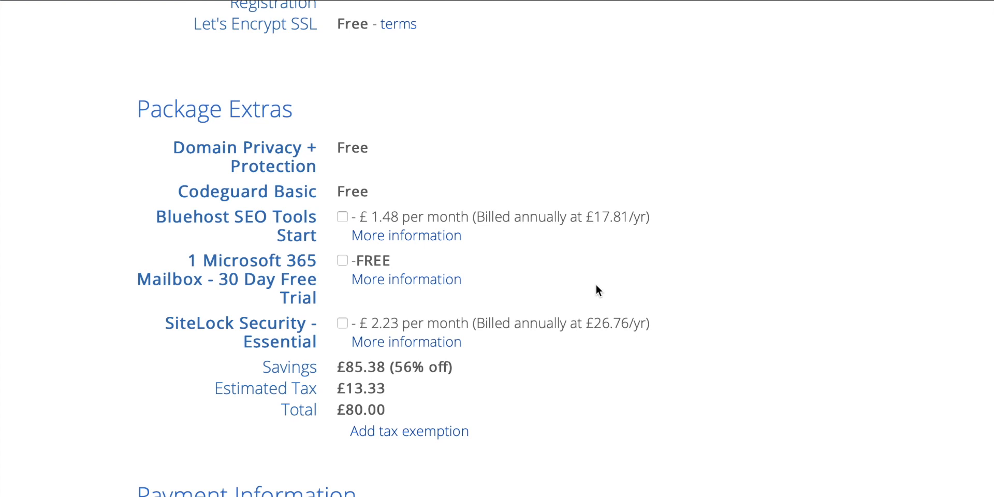
Enter the credit card details, accept the terms with the marketing email opt-out, and submit the order
{"action": "scroll", "coordinate": [599, 290], "scroll_direction": "down", "scroll_amount": 7}
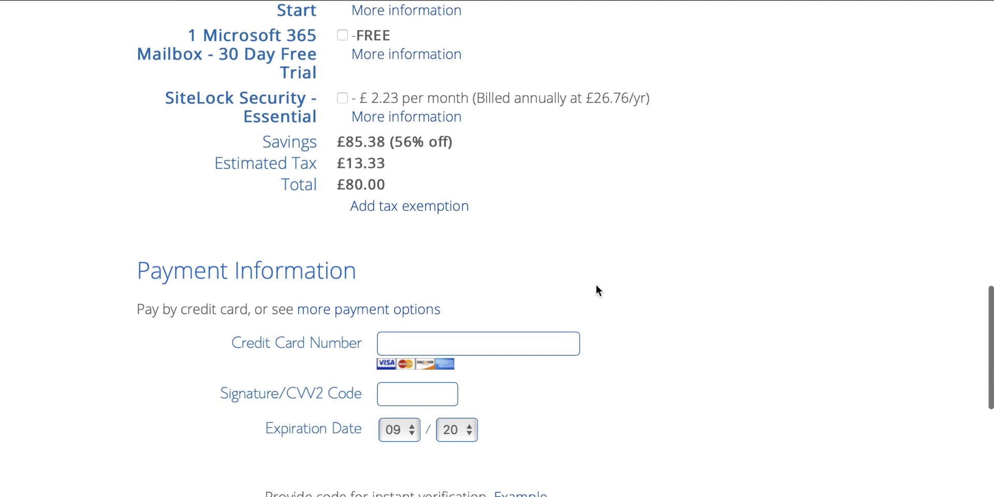
{"action": "scroll", "coordinate": [596, 285], "scroll_direction": "up", "scroll_amount": 1}
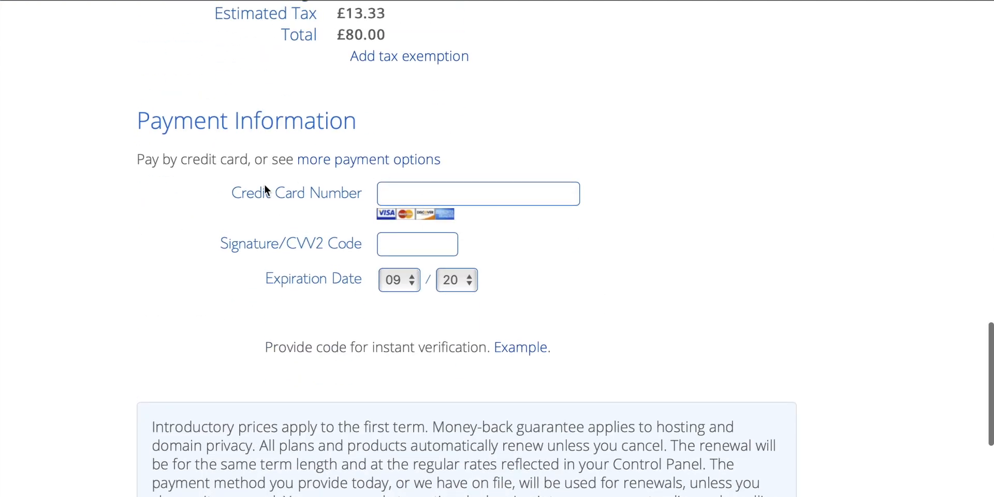
{"action": "scroll", "coordinate": [603, 244], "scroll_direction": "down", "scroll_amount": 5}
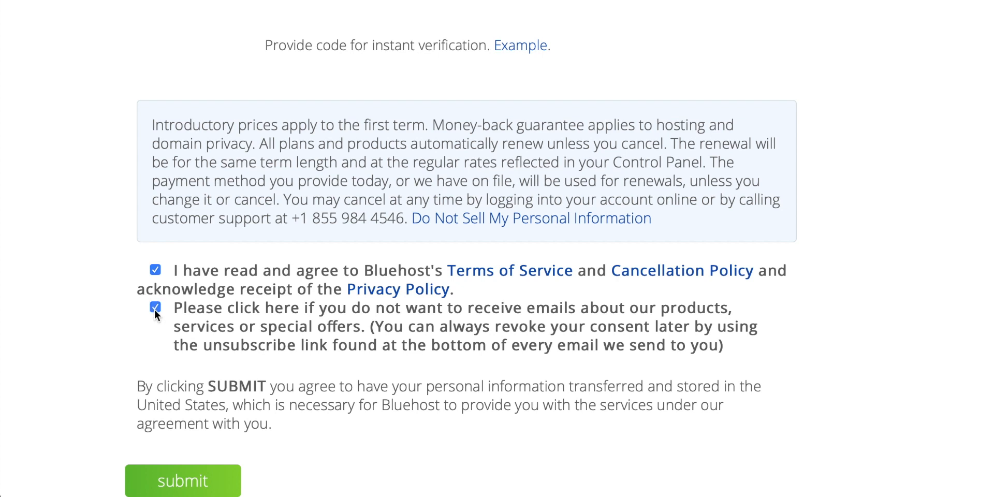
{"action": "scroll", "coordinate": [340, 310], "scroll_direction": "down", "scroll_amount": 1}
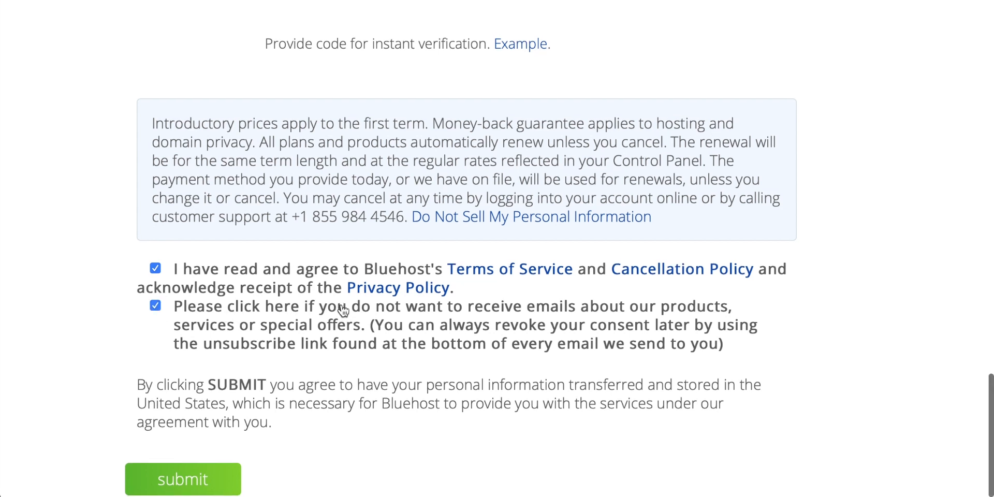
{"action": "left_click", "coordinate": [224, 480]}
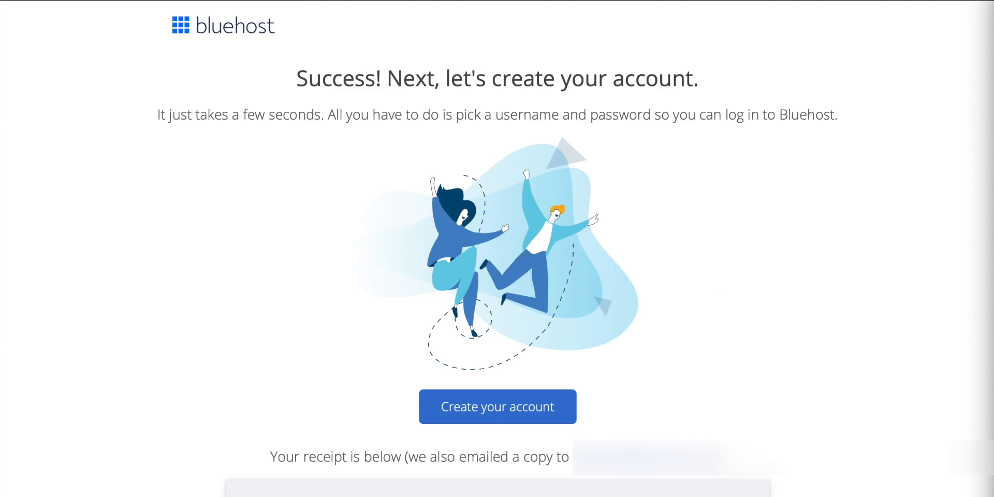
Start creating the account for techzg.co and enter the new account password in both password fields
{"action": "left_click", "coordinate": [497, 412]}
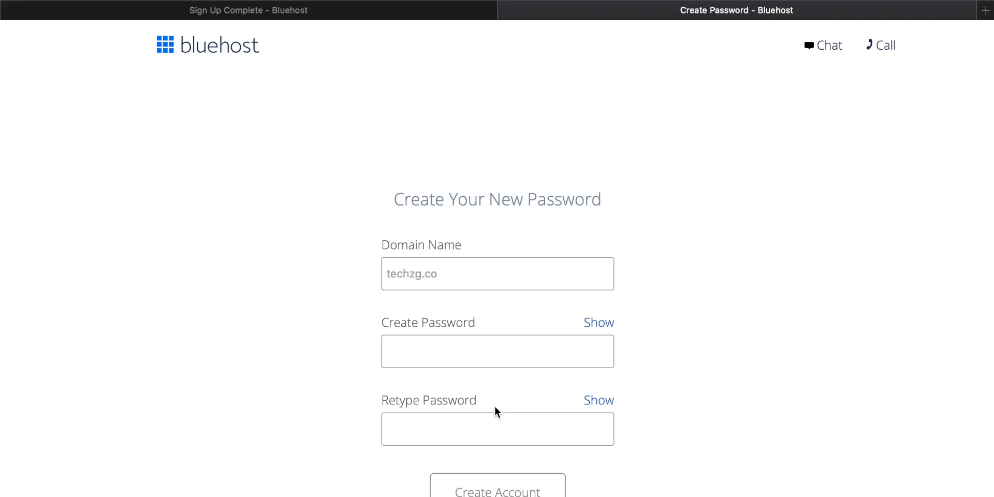
{"action": "left_click", "coordinate": [462, 362]}
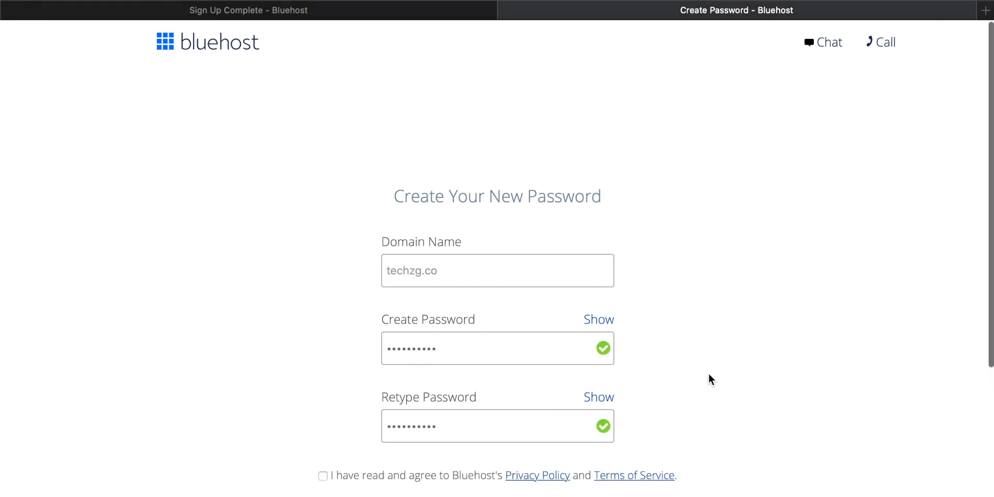
{"action": "scroll", "coordinate": [709, 373], "scroll_direction": "down", "scroll_amount": 2}
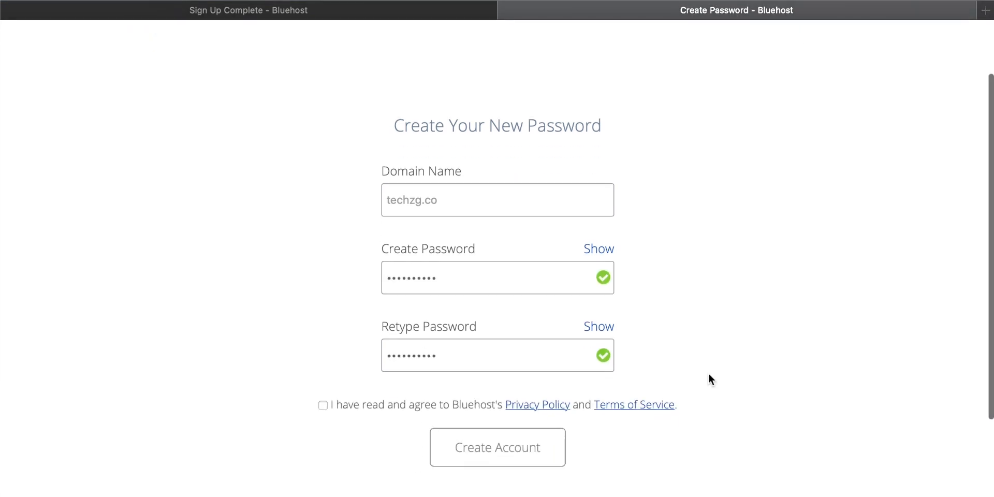
Agree to the Privacy Policy and Terms of Service, create the account, and go to the login page without saving the password in the browser
{"action": "left_click", "coordinate": [323, 405]}
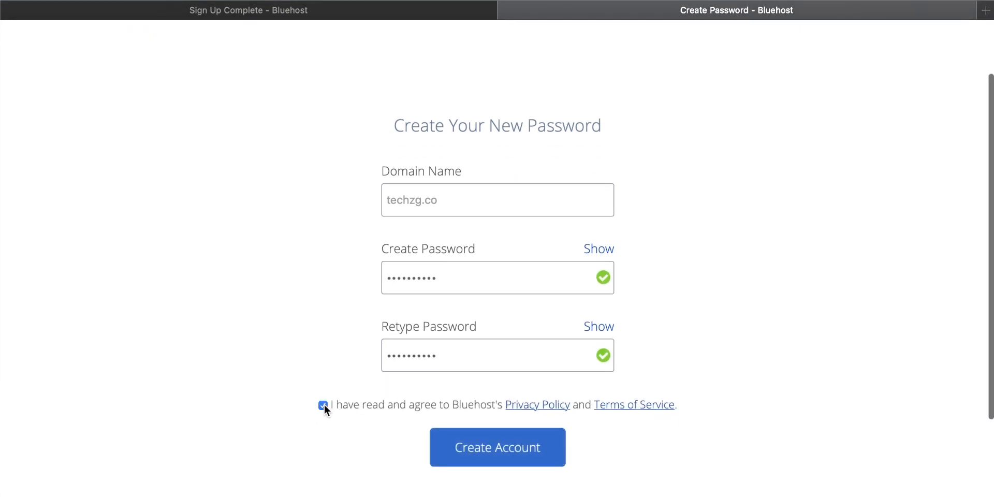
{"action": "left_click", "coordinate": [491, 449]}
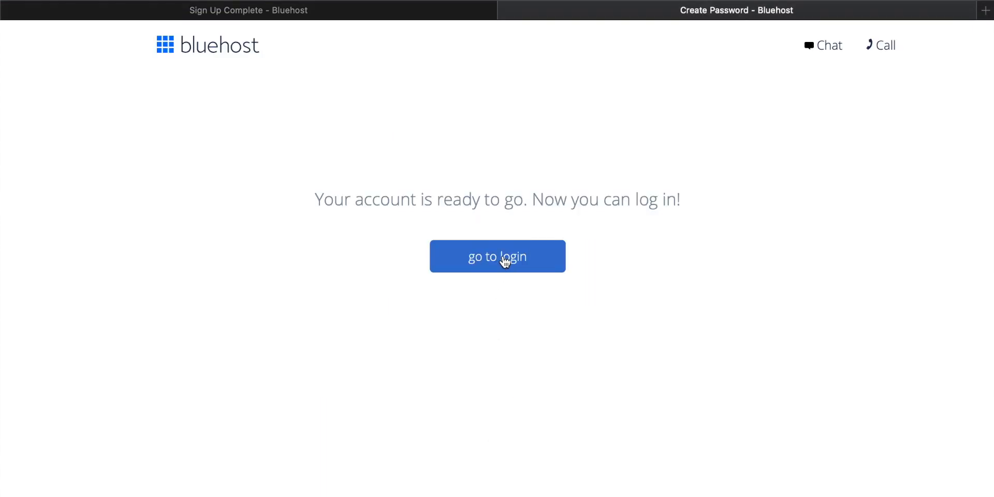
{"action": "left_click", "coordinate": [504, 258]}
{"action": "left_click", "coordinate": [568, 97]}
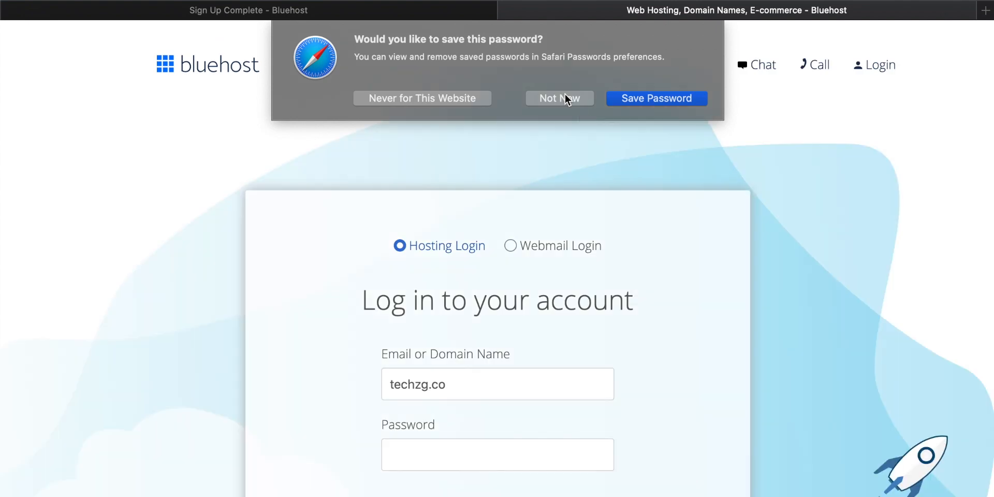
Enter the account password and log in to the hosting account for techzg.co
{"action": "scroll", "coordinate": [564, 277], "scroll_direction": "down", "scroll_amount": 3}
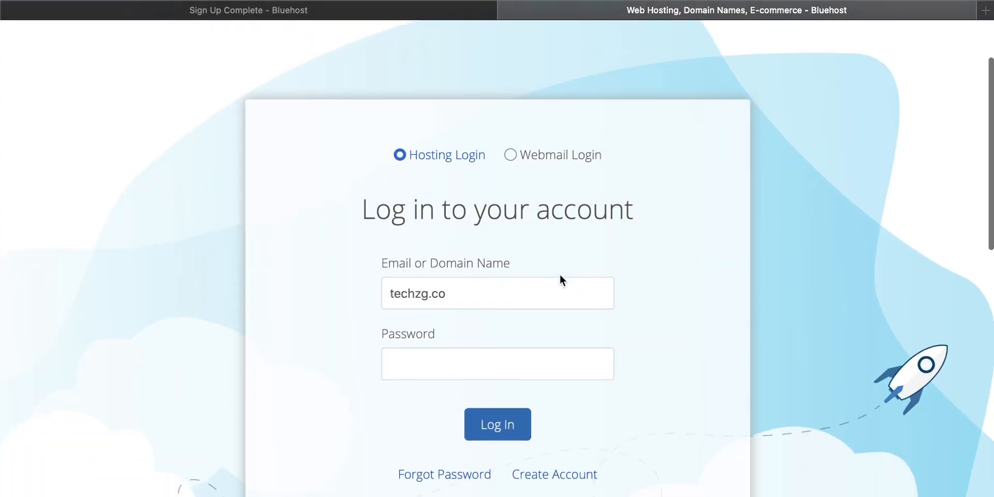
{"action": "left_click", "coordinate": [446, 356]}
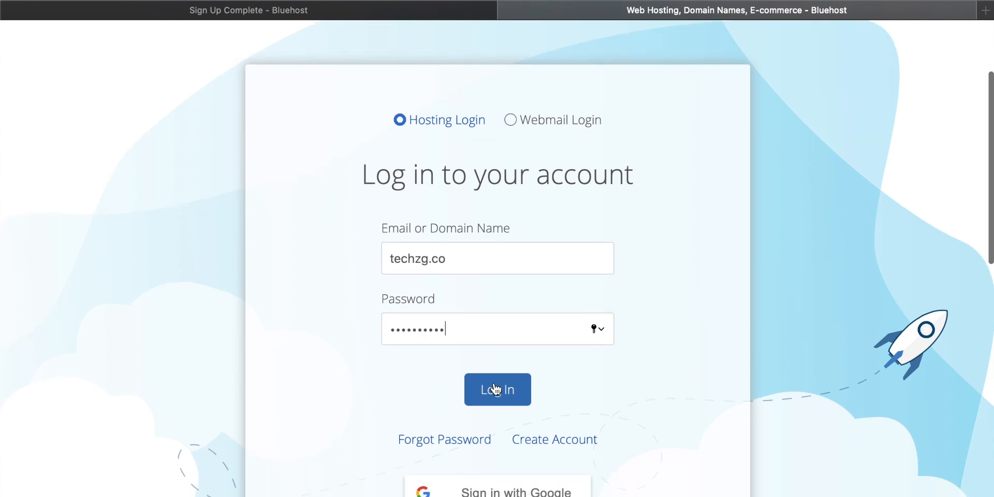
{"action": "left_click", "coordinate": [502, 392]}
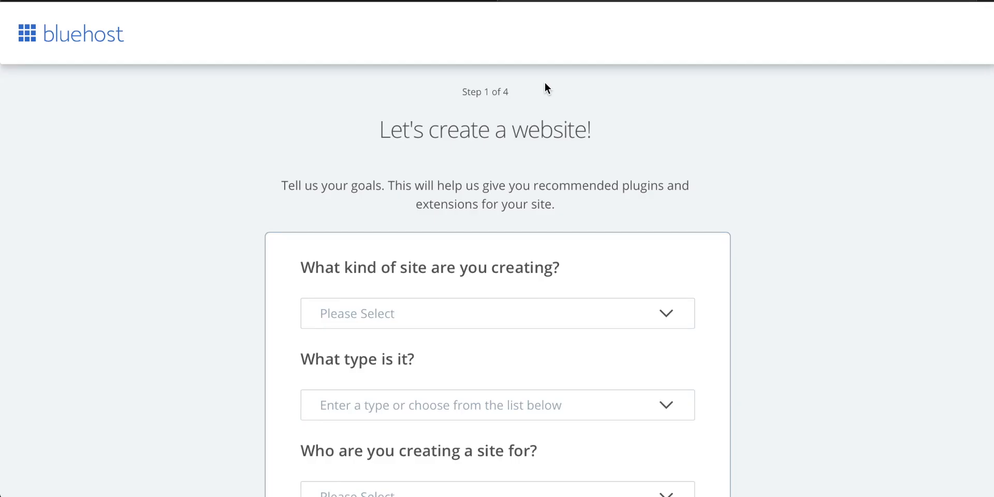
Choose Blog as the kind of site being created
{"action": "scroll", "coordinate": [545, 81], "scroll_direction": "down", "scroll_amount": 2}
{"action": "scroll", "coordinate": [545, 82], "scroll_direction": "down", "scroll_amount": 1}
{"action": "left_click", "coordinate": [456, 250]}
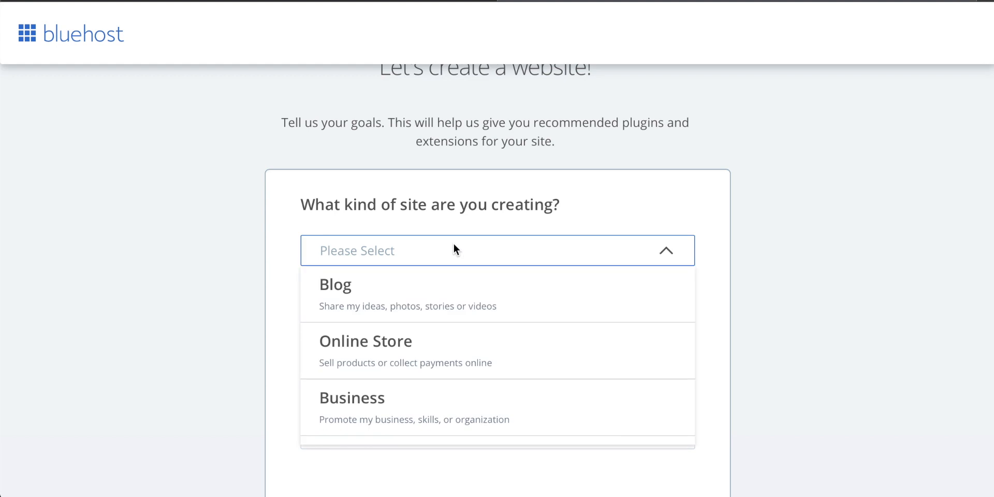
{"action": "scroll", "coordinate": [429, 329], "scroll_direction": "down", "scroll_amount": 2}
{"action": "scroll", "coordinate": [430, 329], "scroll_direction": "up", "scroll_amount": 2}
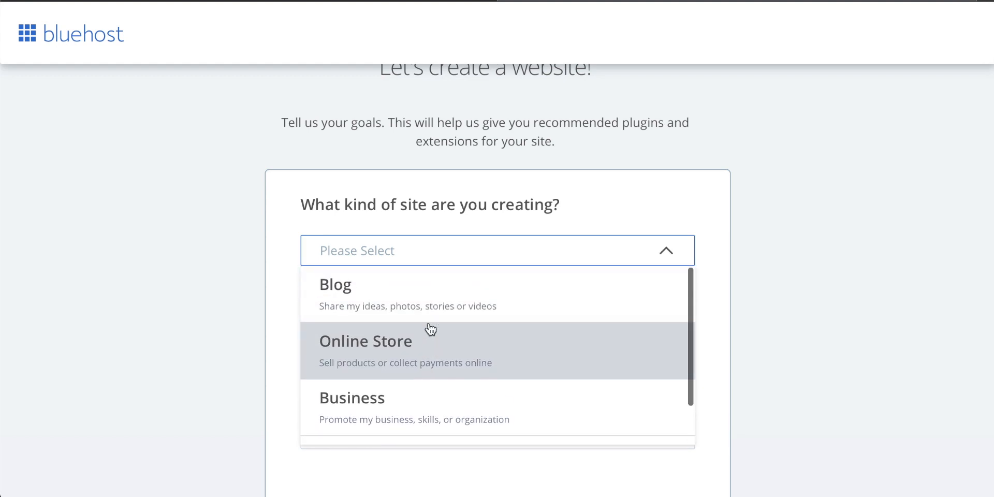
{"action": "left_click", "coordinate": [356, 295]}
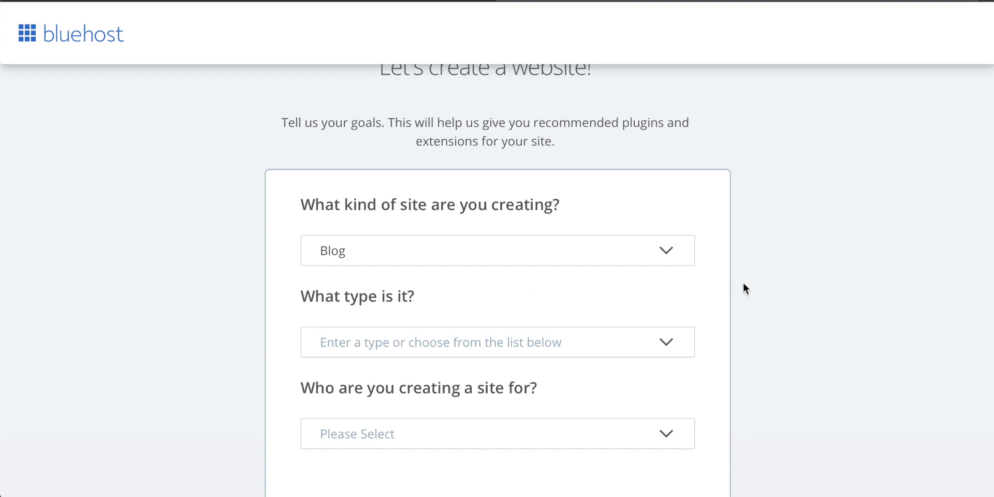
Set the site type to Personal and its intended owner to Myself, and continue to the next setup stage
{"action": "scroll", "coordinate": [743, 286], "scroll_direction": "down", "scroll_amount": 2}
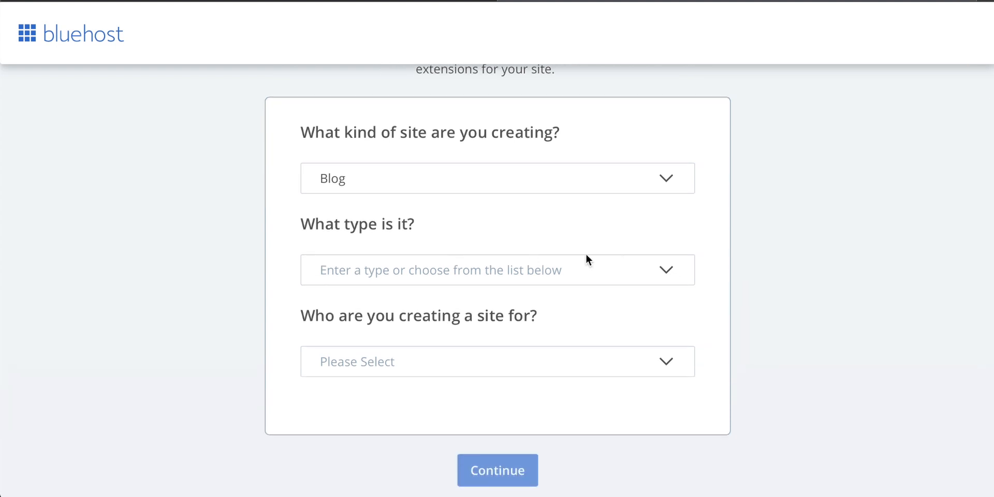
{"action": "left_click", "coordinate": [419, 269]}
{"action": "left_click", "coordinate": [381, 301]}
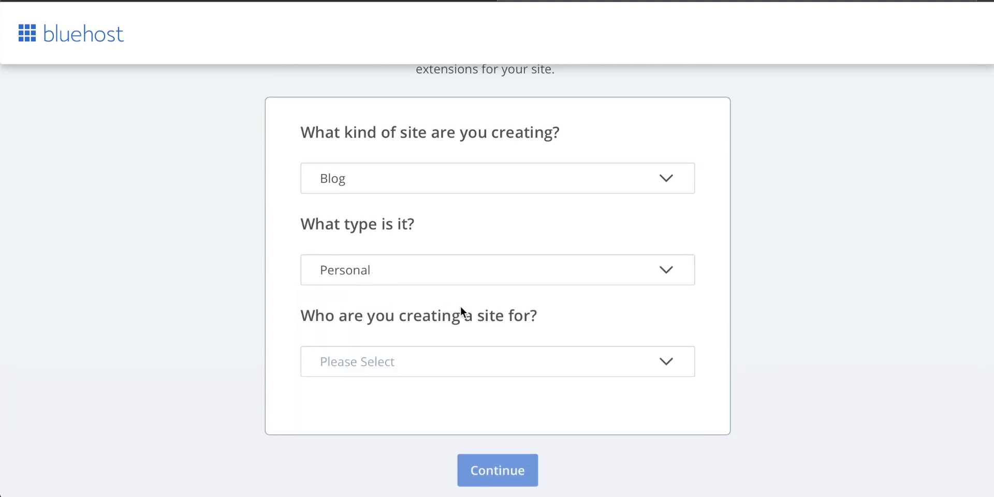
{"action": "scroll", "coordinate": [482, 322], "scroll_direction": "down", "scroll_amount": 1}
{"action": "left_click", "coordinate": [449, 330]}
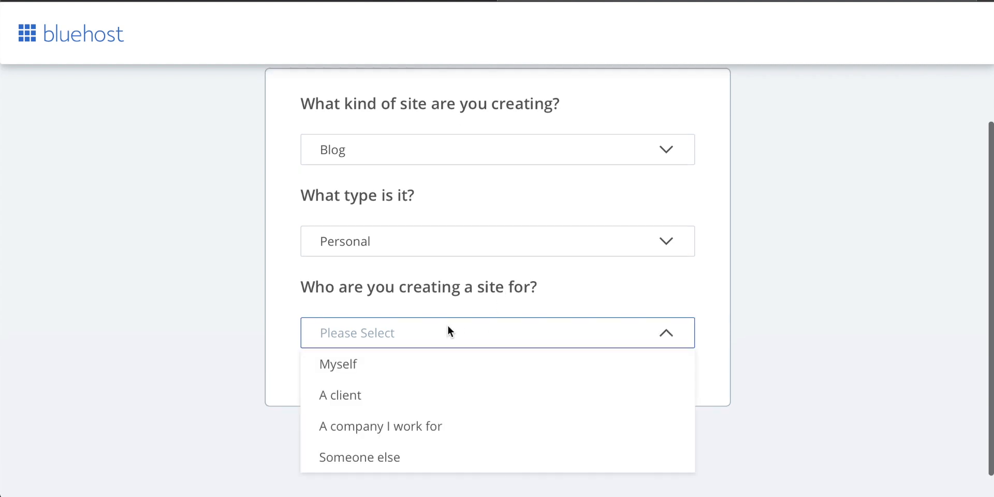
{"action": "left_click", "coordinate": [381, 372]}
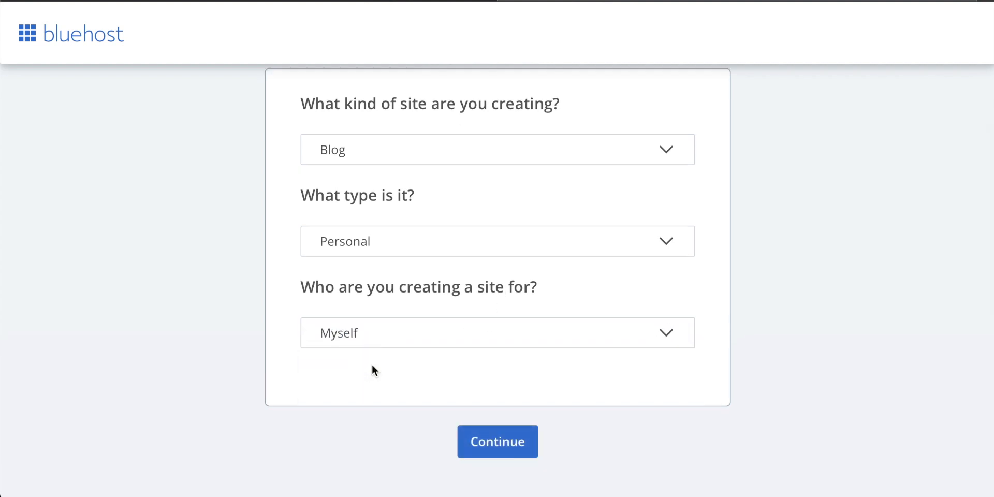
{"action": "left_click", "coordinate": [505, 444]}
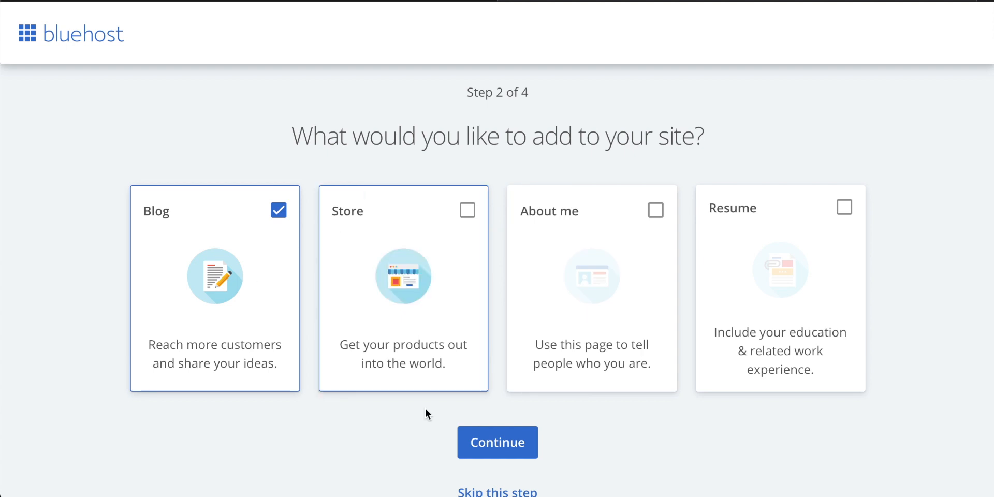
Skip the choice of additions to the site and name the site TechZG
{"action": "scroll", "coordinate": [390, 303], "scroll_direction": "down", "scroll_amount": 1}
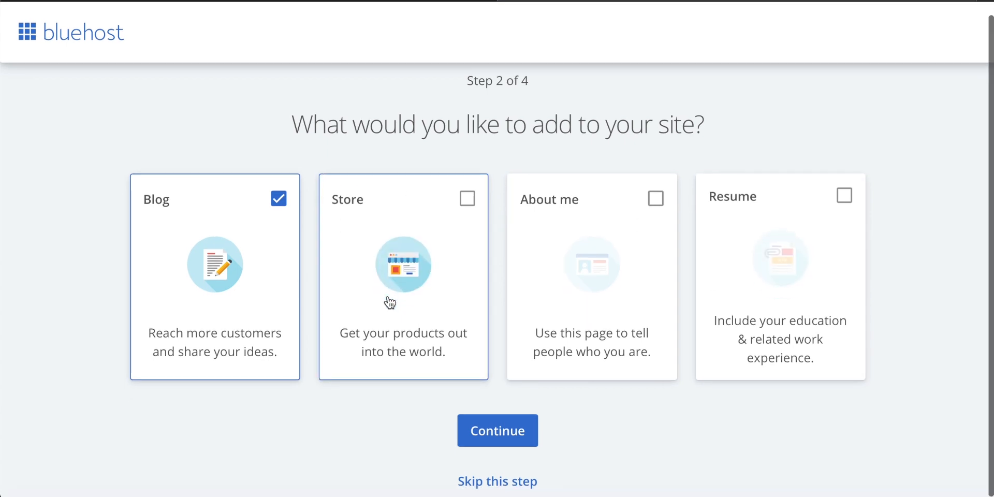
{"action": "left_click", "coordinate": [506, 482]}
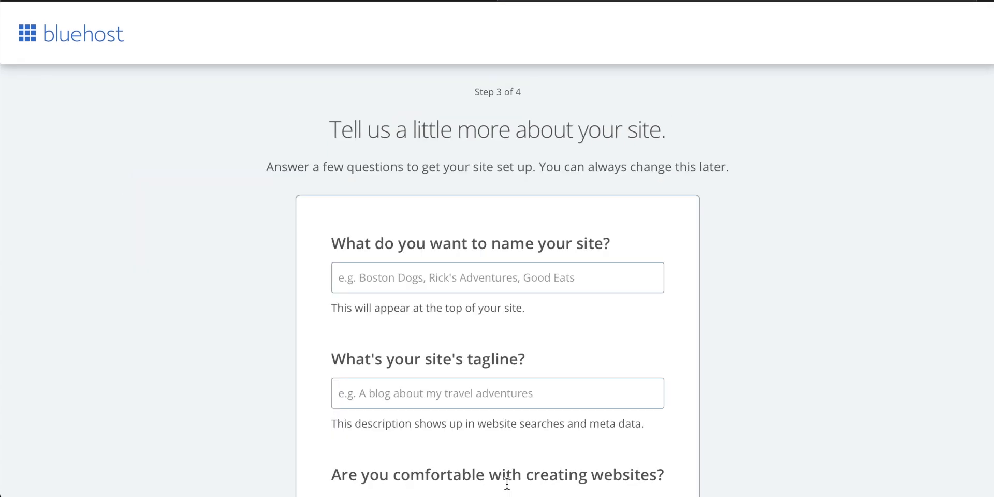
{"action": "left_click", "coordinate": [406, 278]}
{"action": "type", "text": "Te"}
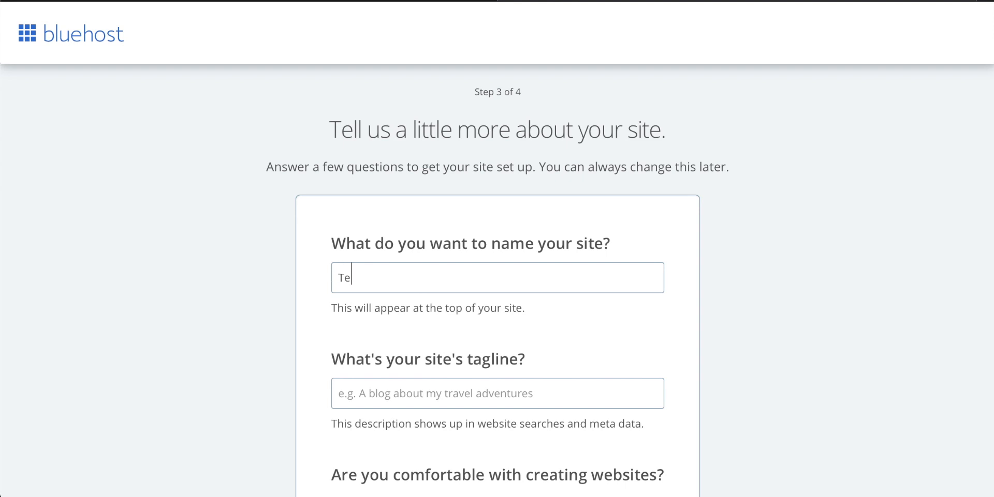
{"action": "type", "text": "chZG"}
{"action": "scroll", "coordinate": [511, 288], "scroll_direction": "down", "scroll_amount": 3}
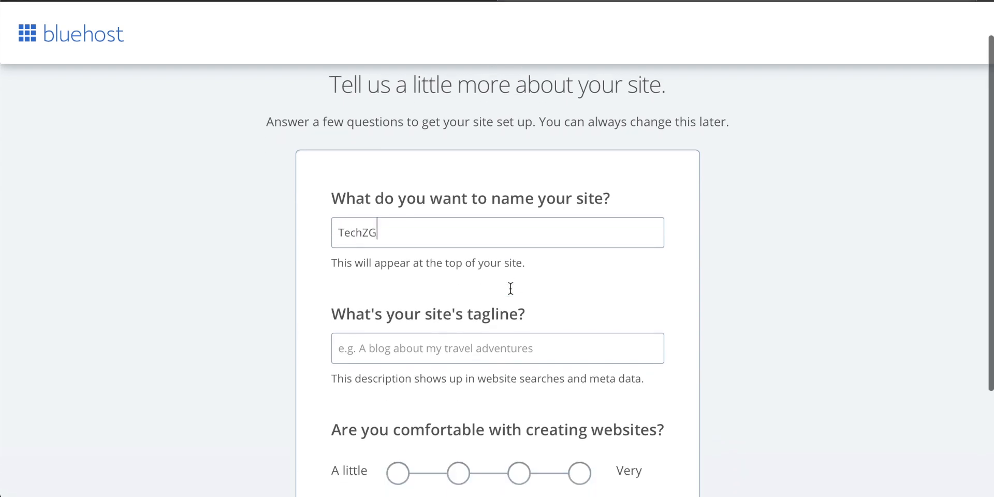
Leave the tagline empty, rate the comfort with creating websites at the third of four levels, and continue to theme selection
{"action": "triple_click", "coordinate": [420, 226]}
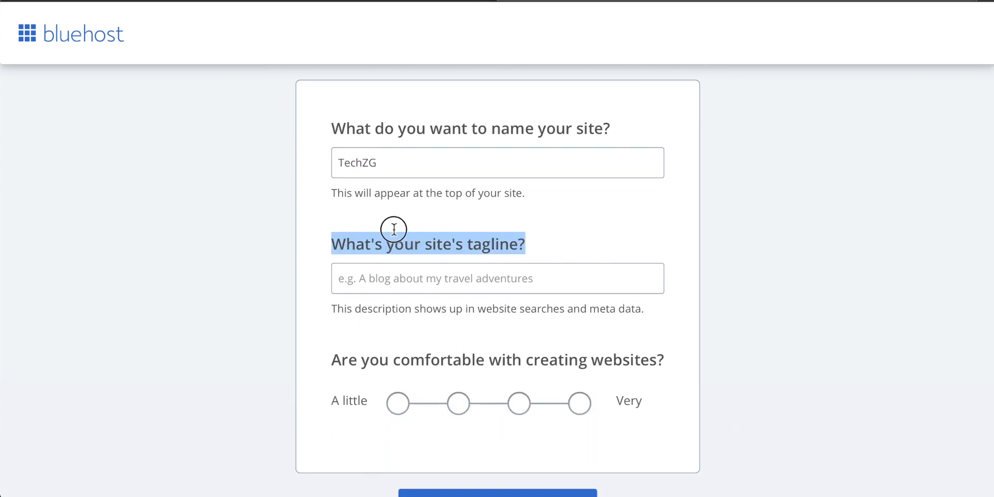
{"action": "left_click", "coordinate": [459, 273]}
{"action": "scroll", "coordinate": [461, 276], "scroll_direction": "down", "scroll_amount": 2}
{"action": "scroll", "coordinate": [462, 278], "scroll_direction": "down", "scroll_amount": 1}
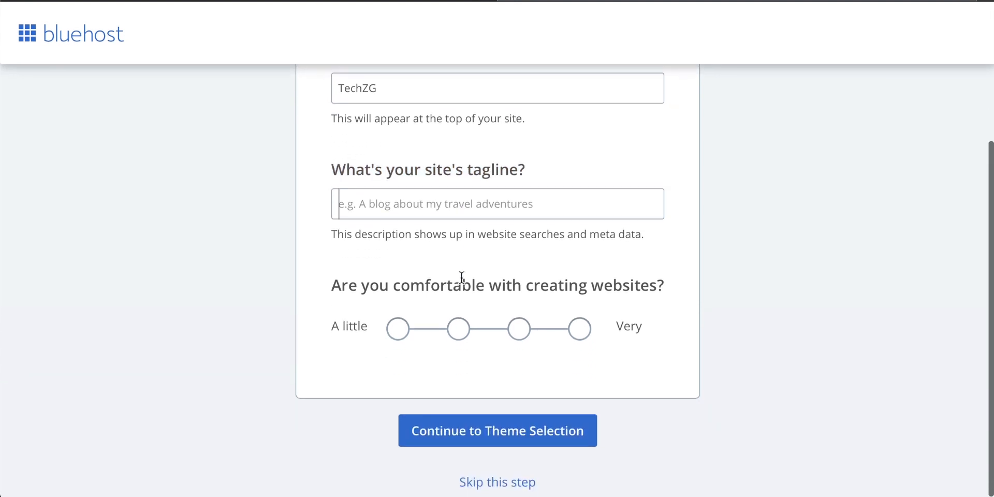
{"action": "left_click", "coordinate": [532, 334]}
{"action": "scroll", "coordinate": [563, 336], "scroll_direction": "down", "scroll_amount": 1}
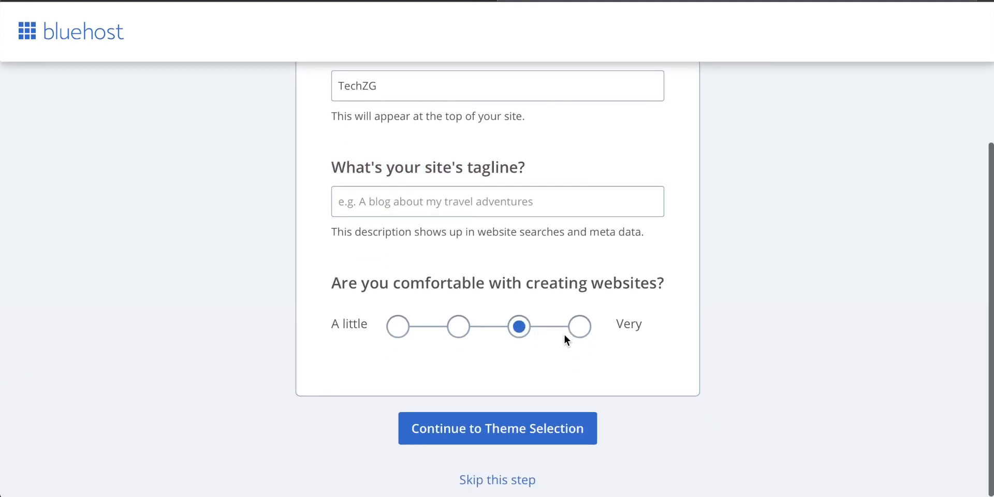
{"action": "left_click", "coordinate": [512, 434]}
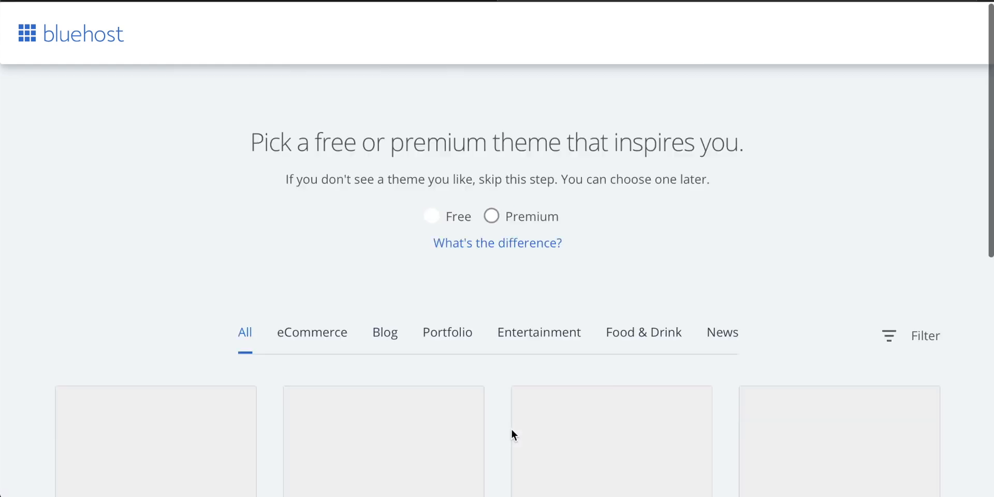
Switch the theme list to Premium and back to Free, and dismiss the Filter Your Results tip
{"action": "scroll", "coordinate": [512, 430], "scroll_direction": "down", "scroll_amount": 2}
{"action": "scroll", "coordinate": [512, 430], "scroll_direction": "up", "scroll_amount": 2}
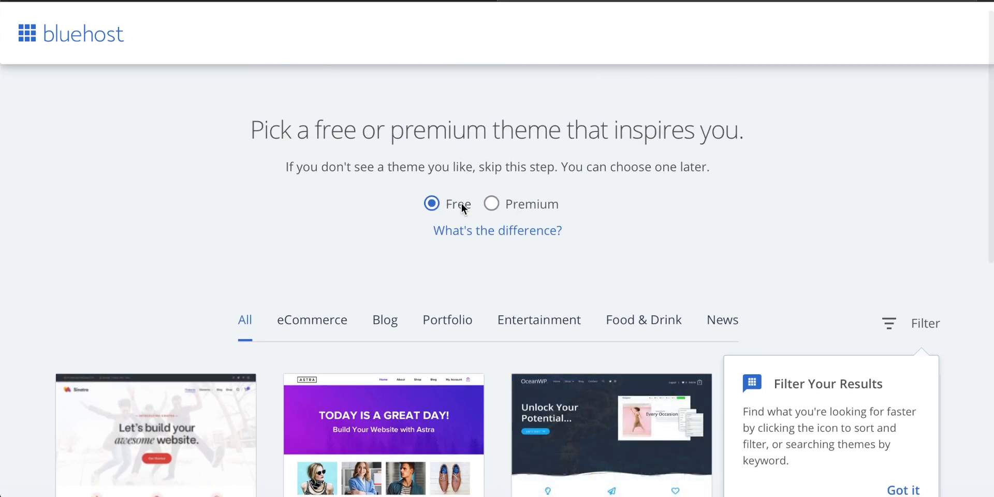
{"action": "left_click", "coordinate": [492, 204]}
{"action": "left_click", "coordinate": [431, 202]}
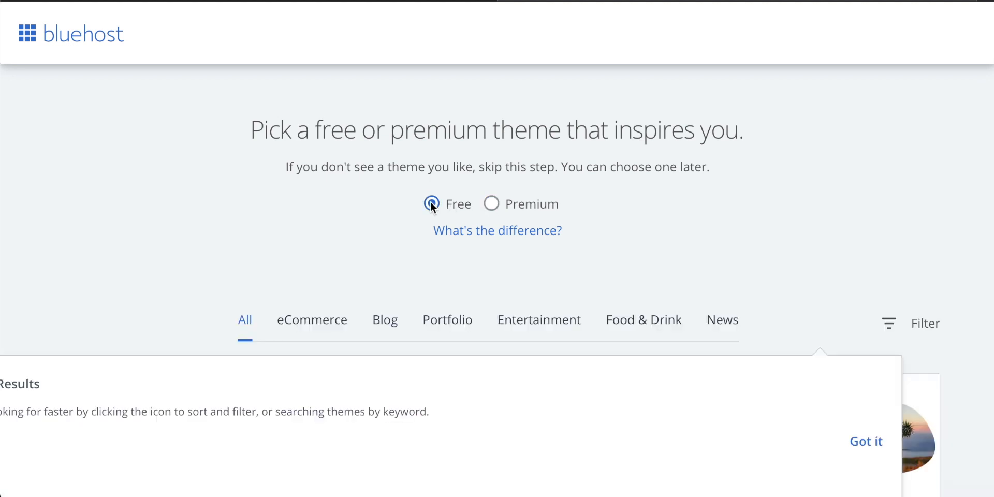
{"action": "scroll", "coordinate": [470, 269], "scroll_direction": "down", "scroll_amount": 1}
{"action": "scroll", "coordinate": [470, 272], "scroll_direction": "down", "scroll_amount": 4}
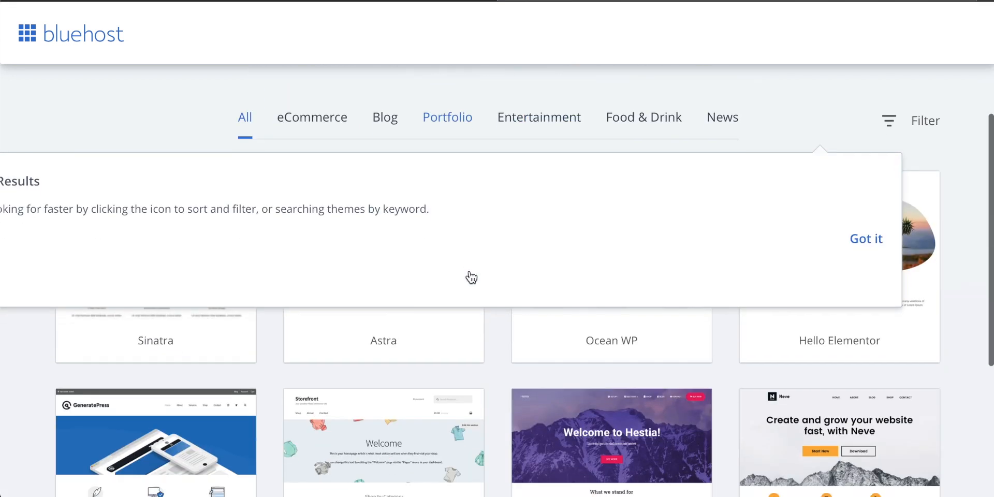
{"action": "left_click", "coordinate": [866, 191]}
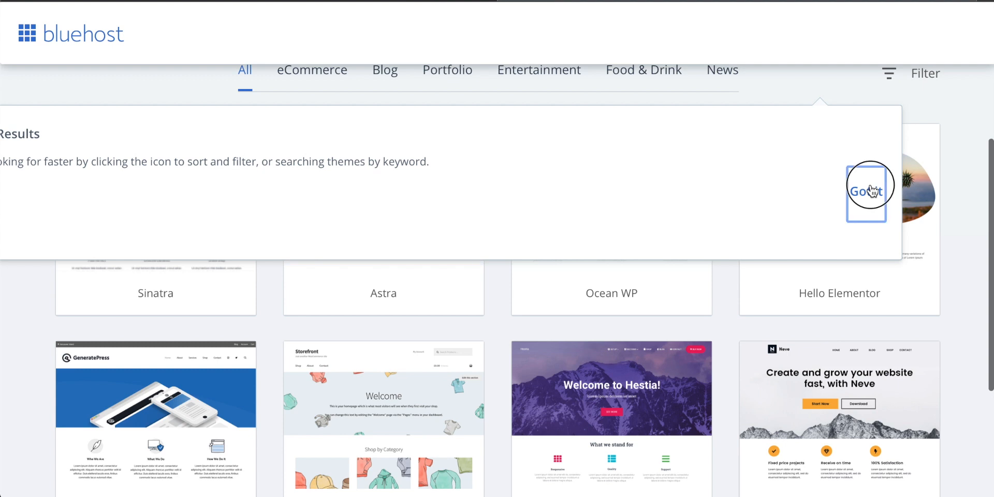
Look through the free WordPress themes on the first two pages of the theme list
{"action": "scroll", "coordinate": [492, 253], "scroll_direction": "down", "scroll_amount": 2}
{"action": "scroll", "coordinate": [492, 253], "scroll_direction": "up", "scroll_amount": 3}
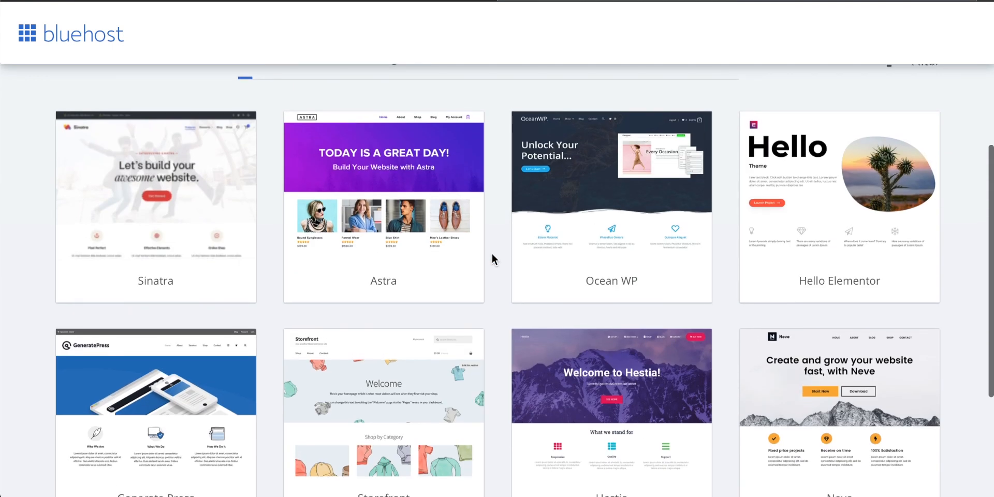
{"action": "mouse_move", "coordinate": [203, 210]}
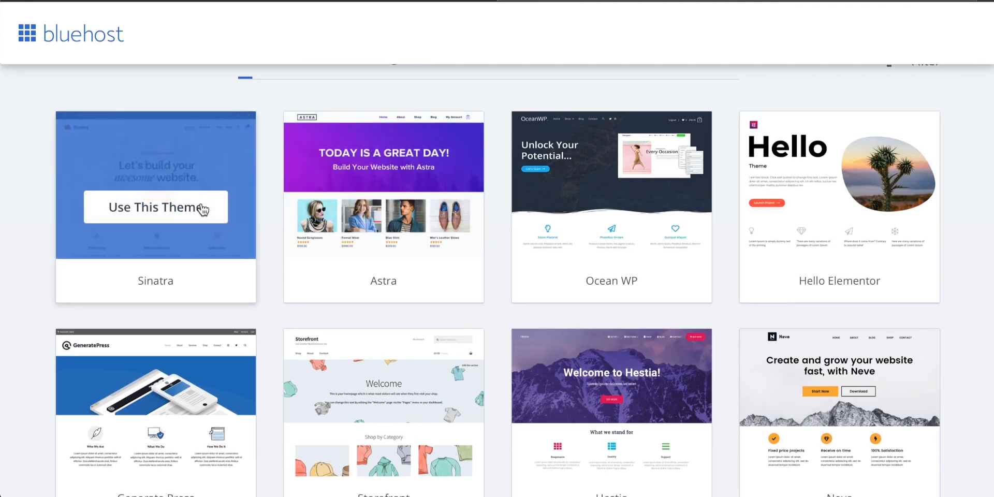
{"action": "scroll", "coordinate": [523, 191], "scroll_direction": "down", "scroll_amount": 2}
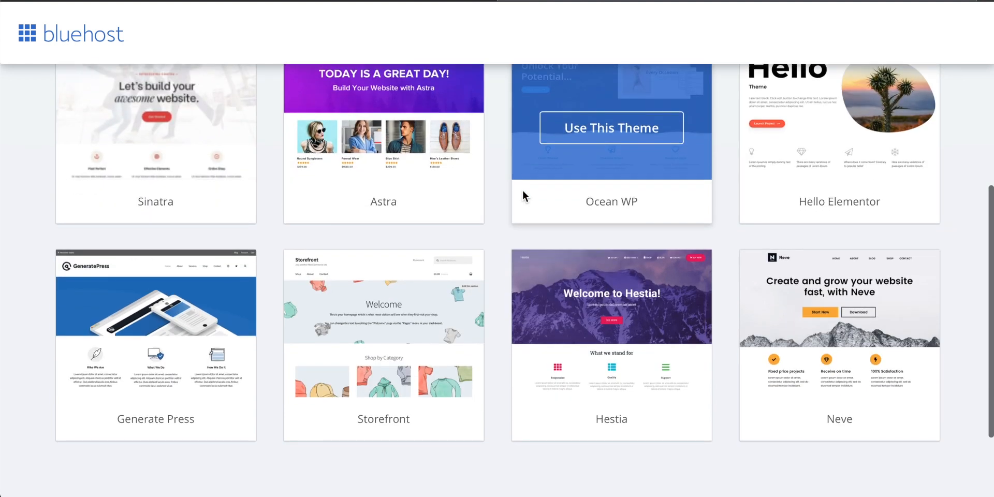
{"action": "mouse_move", "coordinate": [592, 320]}
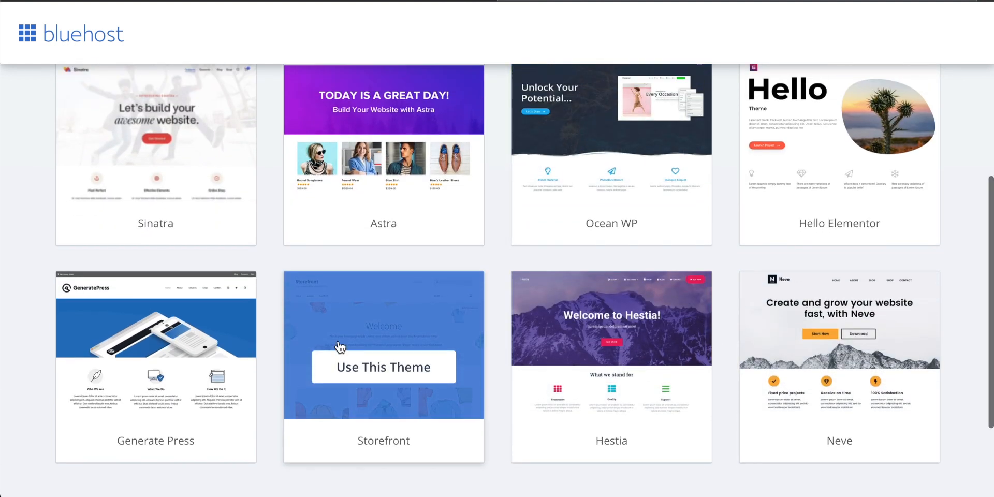
{"action": "scroll", "coordinate": [338, 346], "scroll_direction": "up", "scroll_amount": 3}
{"action": "scroll", "coordinate": [480, 316], "scroll_direction": "down", "scroll_amount": 5}
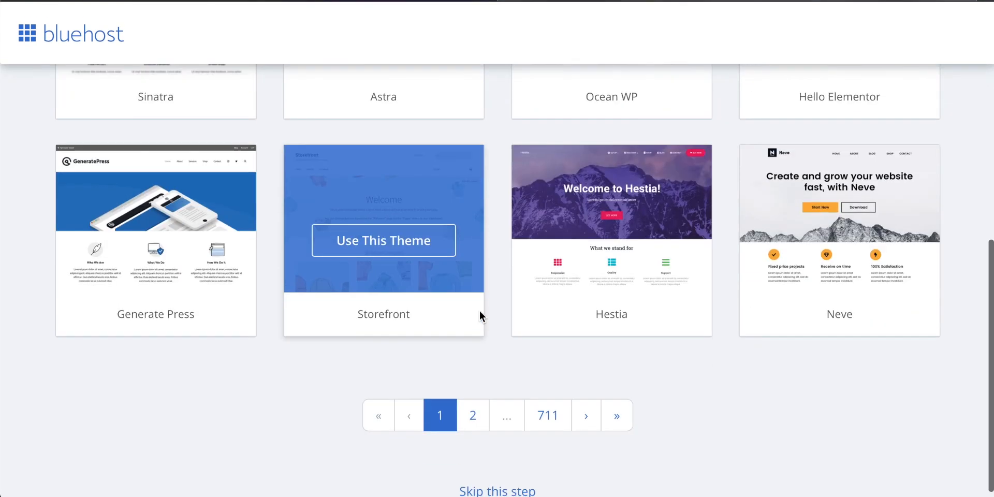
{"action": "left_click", "coordinate": [474, 423]}
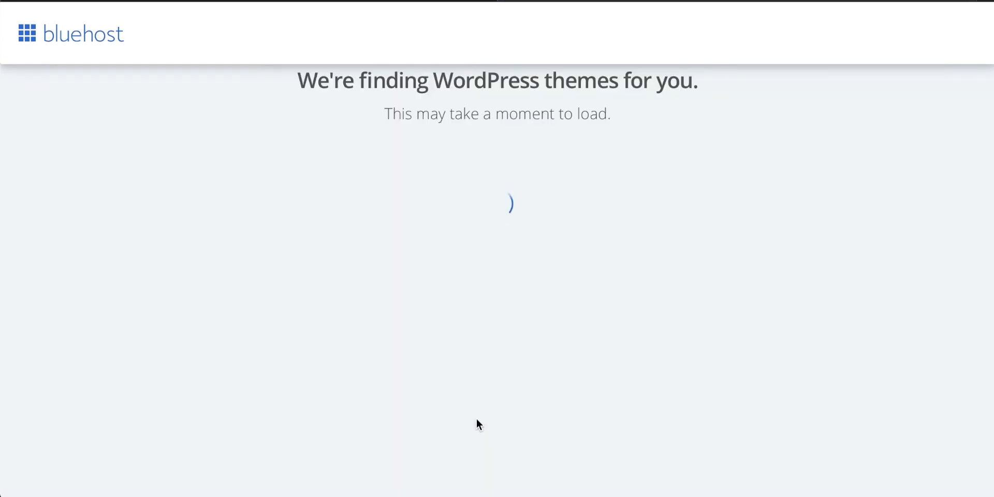
{"action": "scroll", "coordinate": [479, 340], "scroll_direction": "down", "scroll_amount": 5}
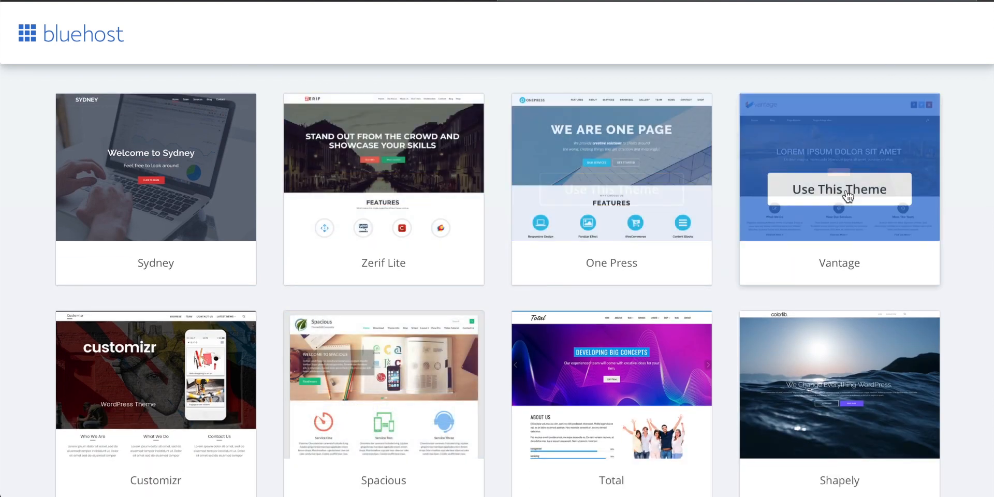
{"action": "scroll", "coordinate": [846, 195], "scroll_direction": "down", "scroll_amount": 2}
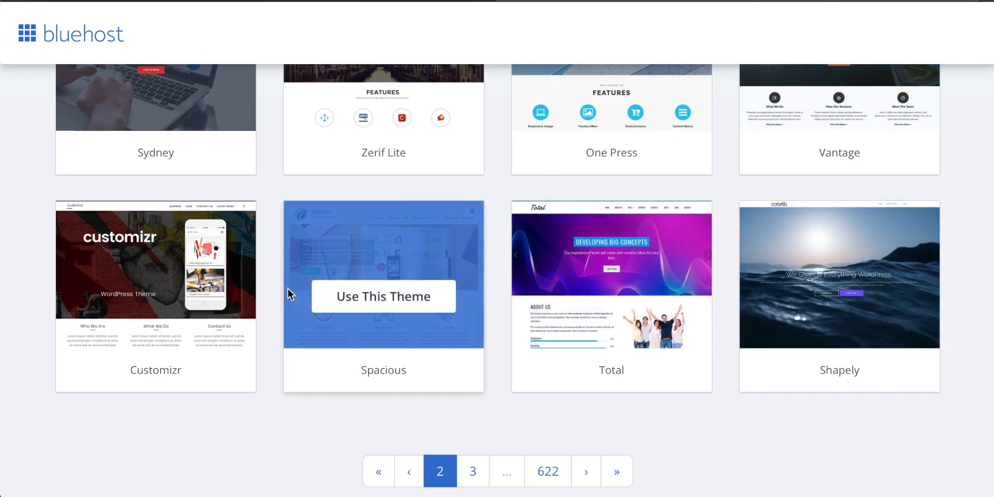
{"action": "scroll", "coordinate": [215, 311], "scroll_direction": "up", "scroll_amount": 3}
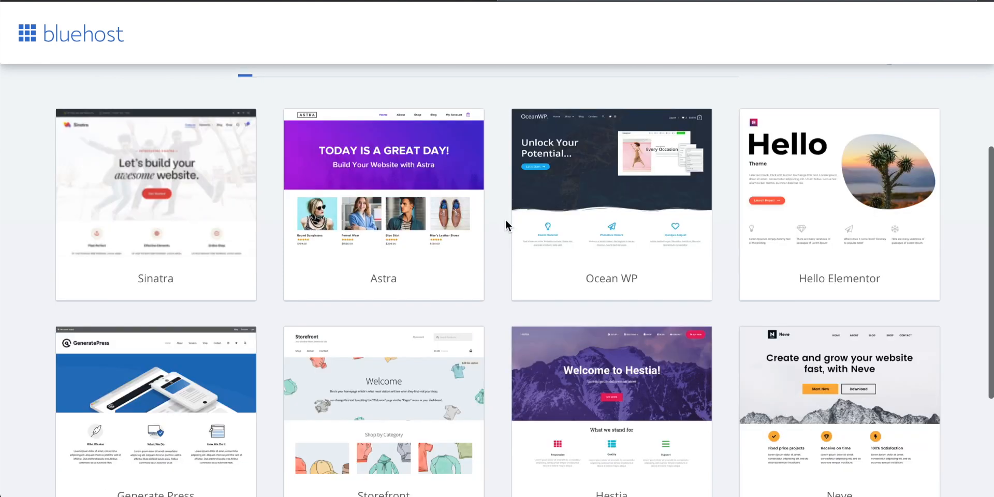
Choose the free Hestia theme from the first page of the theme list for the new site
{"action": "scroll", "coordinate": [506, 224], "scroll_direction": "down", "scroll_amount": 2}
{"action": "scroll", "coordinate": [505, 224], "scroll_direction": "down", "scroll_amount": 1}
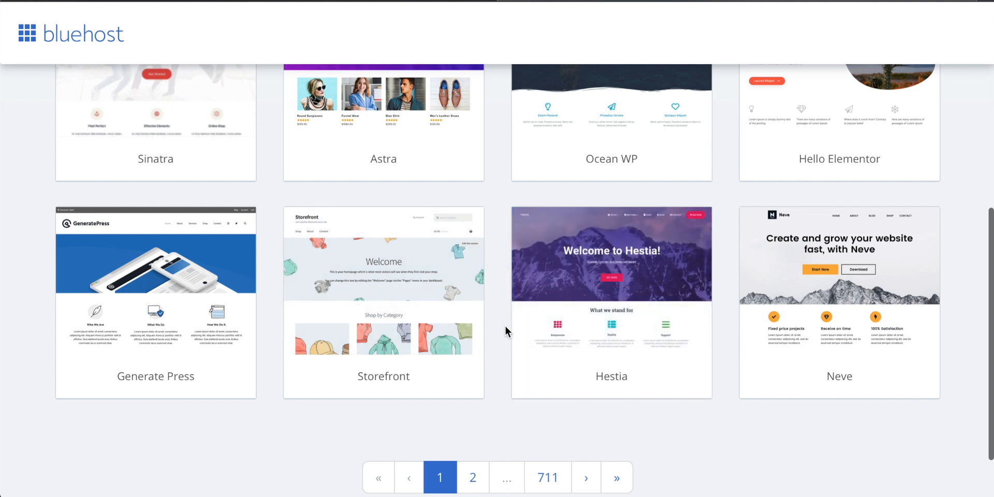
{"action": "scroll", "coordinate": [505, 331], "scroll_direction": "down", "scroll_amount": 1}
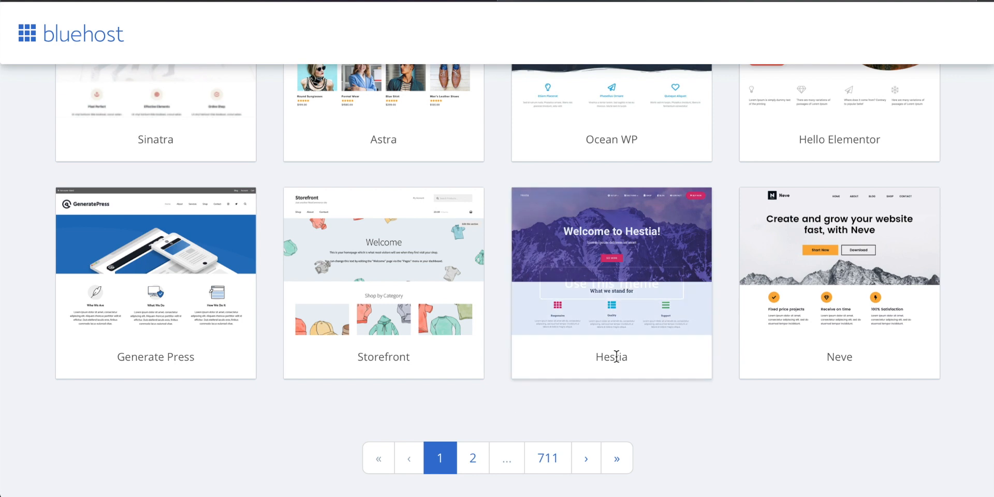
{"action": "left_click", "coordinate": [618, 294]}
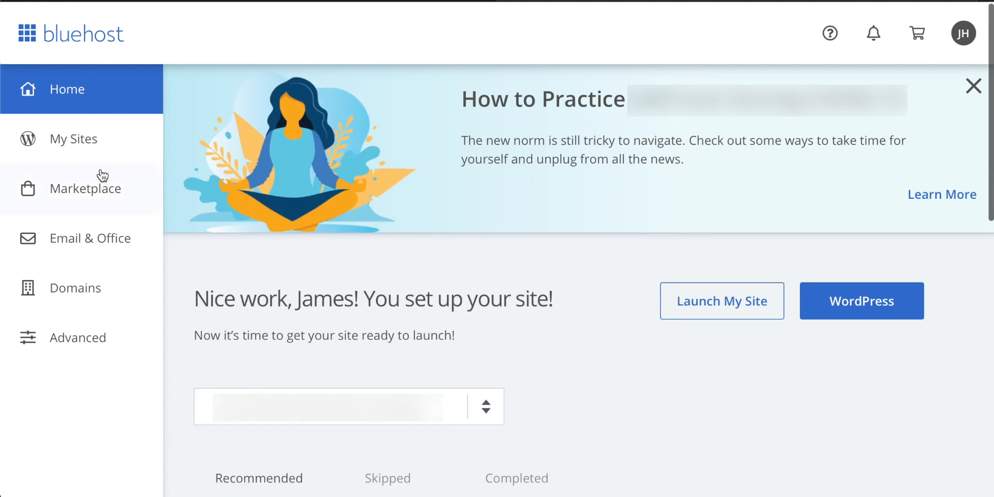
Log in to the WordPress admin of techzg.co from the list of sites and look over its welcome page
{"action": "left_click", "coordinate": [63, 138]}
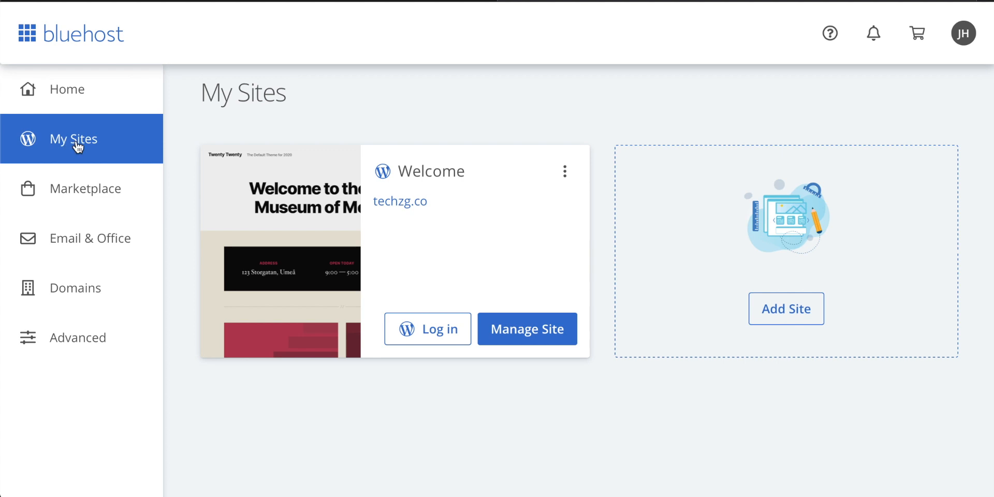
{"action": "left_click", "coordinate": [434, 329]}
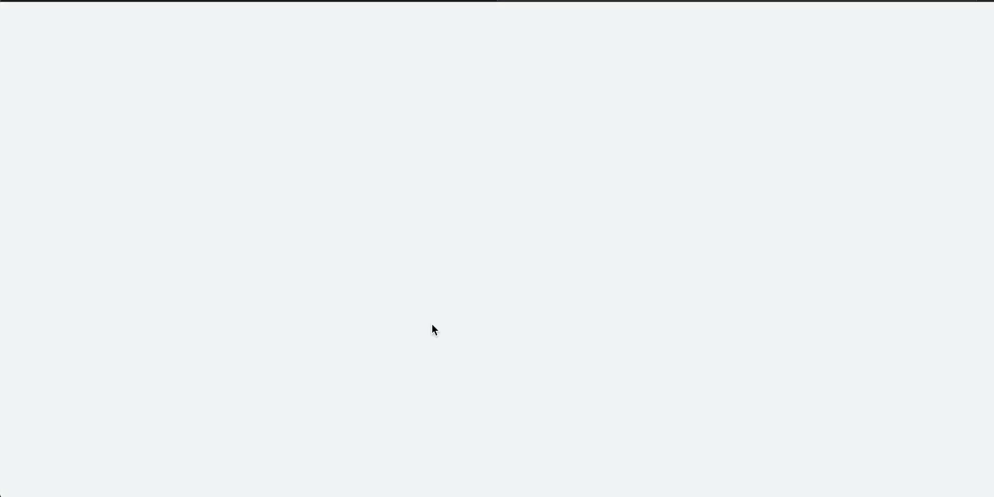
{"action": "scroll", "coordinate": [530, 259], "scroll_direction": "down", "scroll_amount": 4}
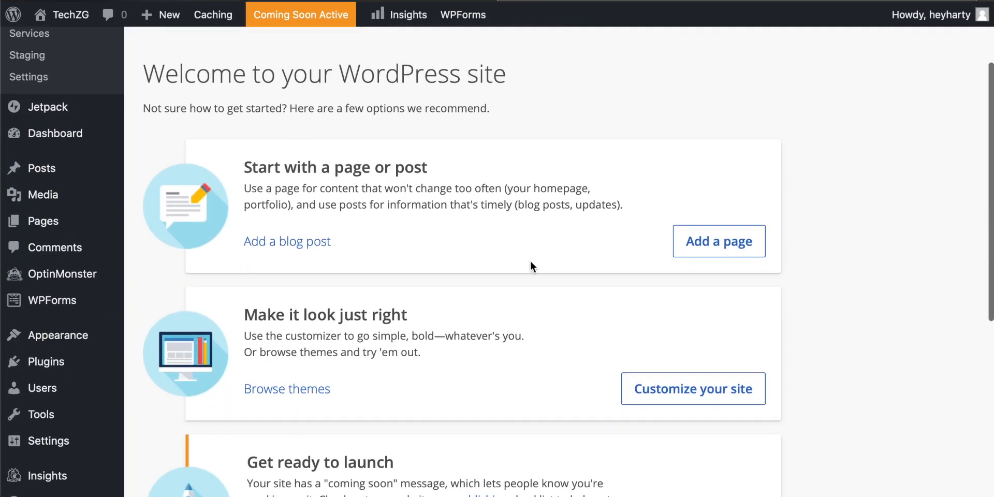
{"action": "scroll", "coordinate": [530, 260], "scroll_direction": "up", "scroll_amount": 4}
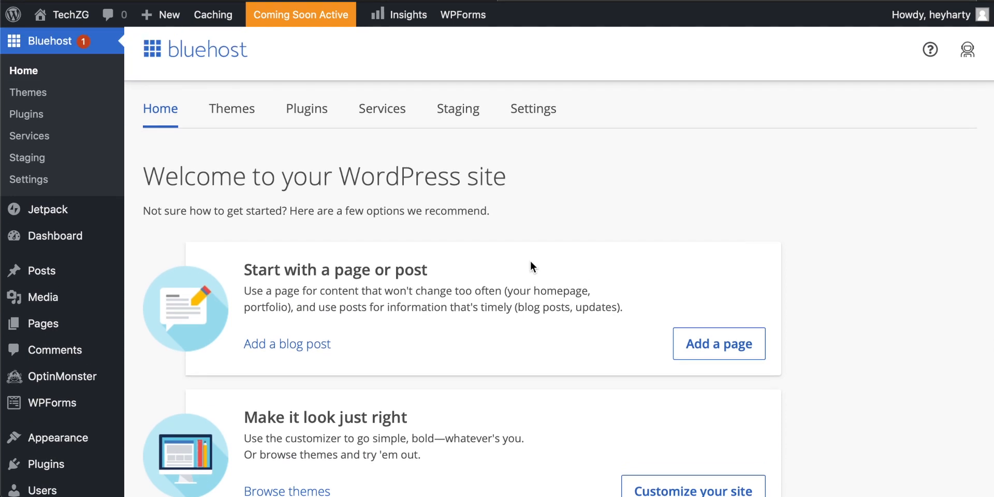
{"action": "scroll", "coordinate": [503, 273], "scroll_direction": "up", "scroll_amount": 1}
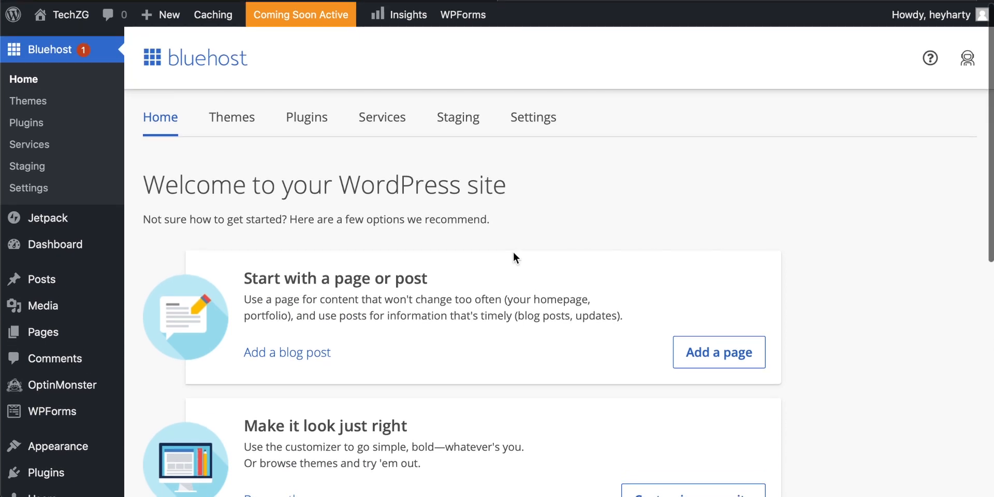
{"action": "scroll", "coordinate": [518, 229], "scroll_direction": "down", "scroll_amount": 2}
{"action": "scroll", "coordinate": [518, 229], "scroll_direction": "up", "scroll_amount": 2}
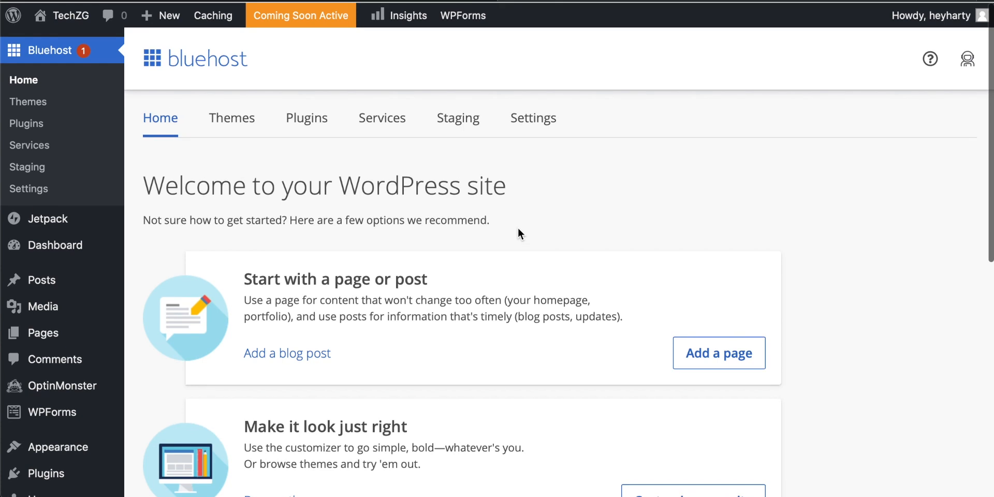
{"action": "scroll", "coordinate": [527, 207], "scroll_direction": "down", "scroll_amount": 2}
{"action": "scroll", "coordinate": [527, 210], "scroll_direction": "up", "scroll_amount": 2}
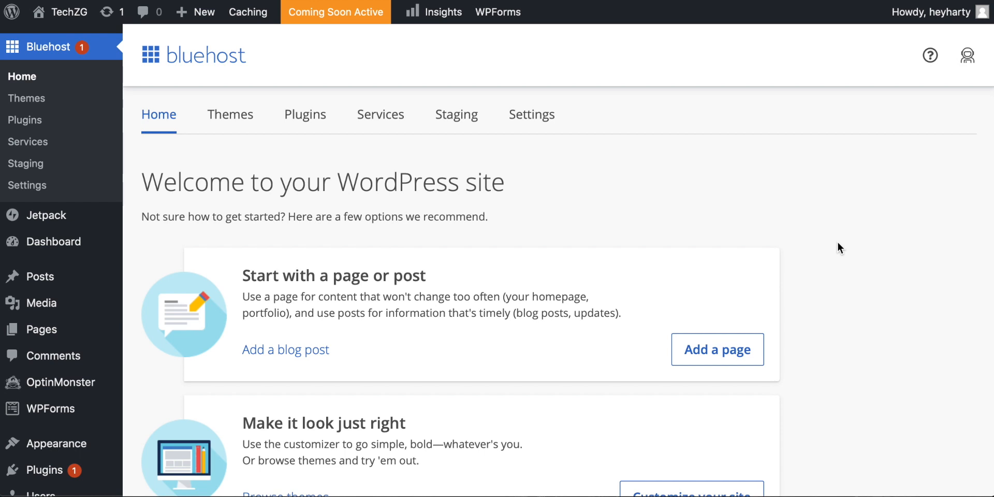
Open the site customizer from the welcome page's options for making the site look right
{"action": "scroll", "coordinate": [838, 243], "scroll_direction": "down", "scroll_amount": 5}
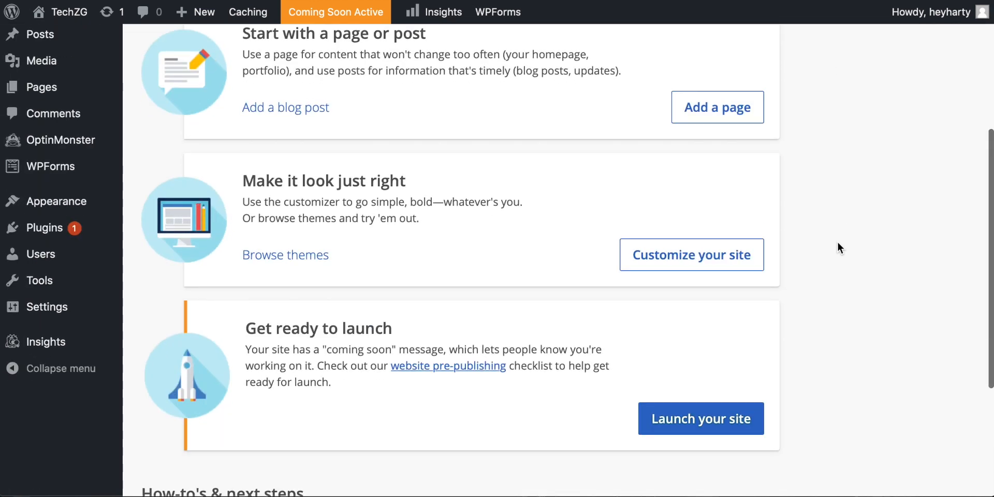
{"action": "scroll", "coordinate": [837, 241], "scroll_direction": "down", "scroll_amount": 1}
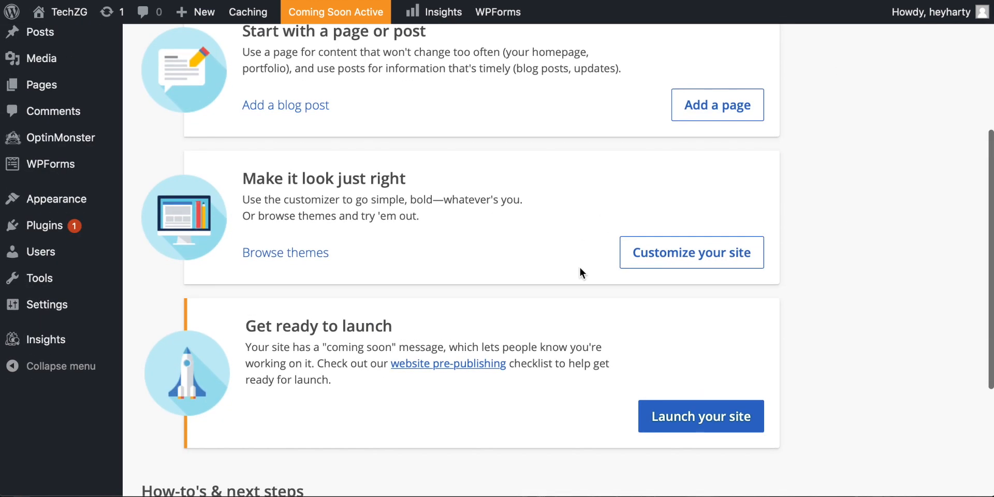
{"action": "left_click", "coordinate": [664, 254]}
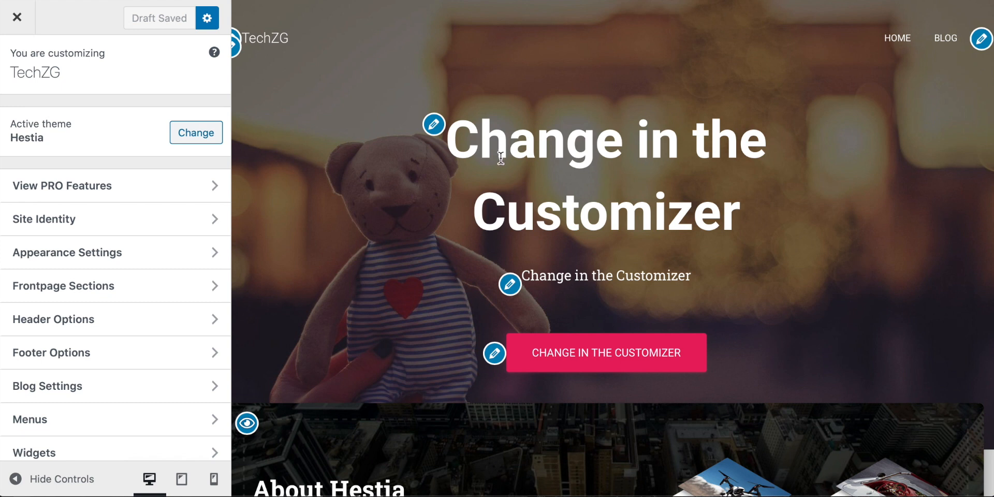
Set the Big Title section's title to "Fitness4u" and its text to "The best gym in the world!"
{"action": "left_click", "coordinate": [434, 125]}
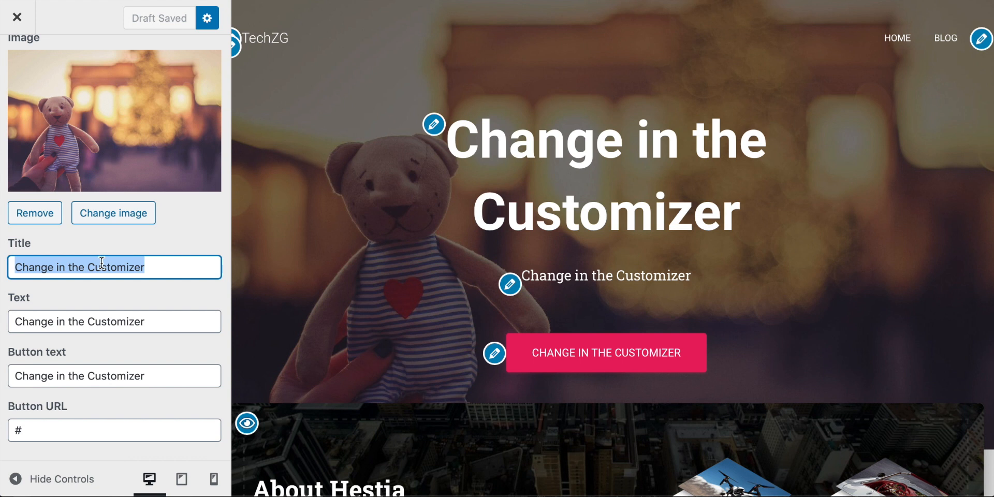
{"action": "scroll", "coordinate": [96, 324], "scroll_direction": "up", "scroll_amount": 2}
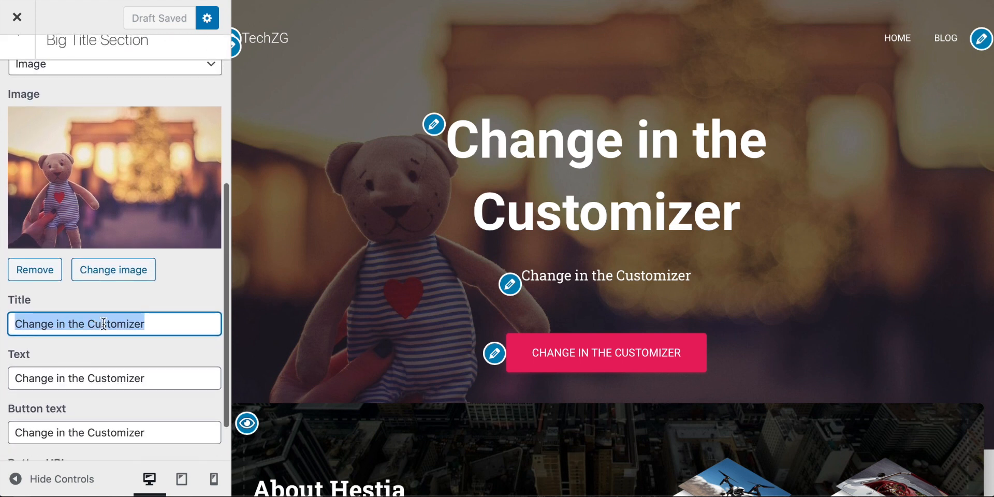
{"action": "left_click", "coordinate": [156, 325]}
{"action": "left_click_drag", "start_coordinate": [157, 325], "coordinate": [10, 325]}
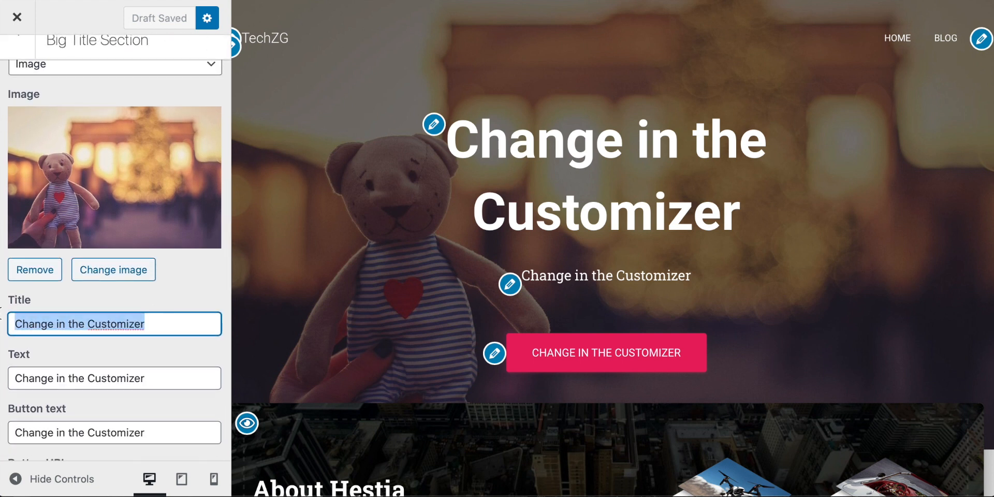
{"action": "type", "text": "Fitness4u"}
{"action": "key", "text": "Tab"}
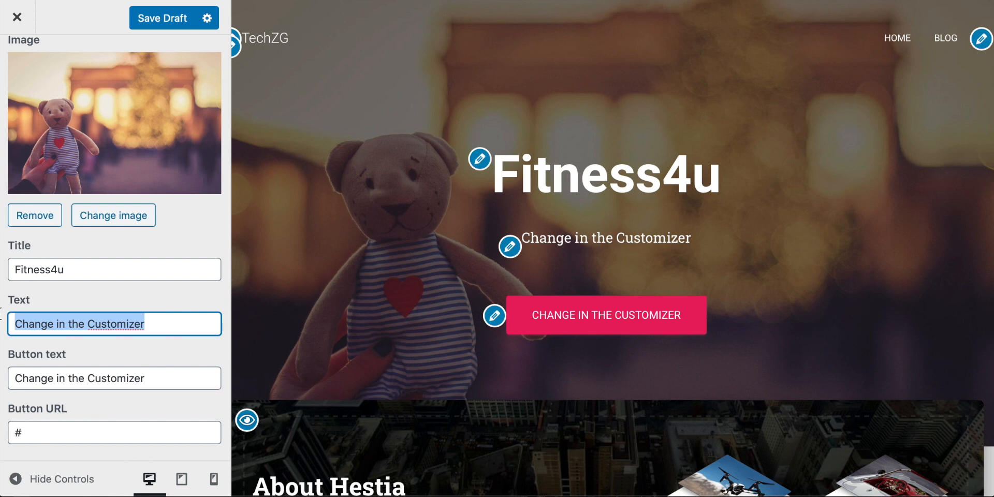
{"action": "type", "text": "The best gym in the world!"}
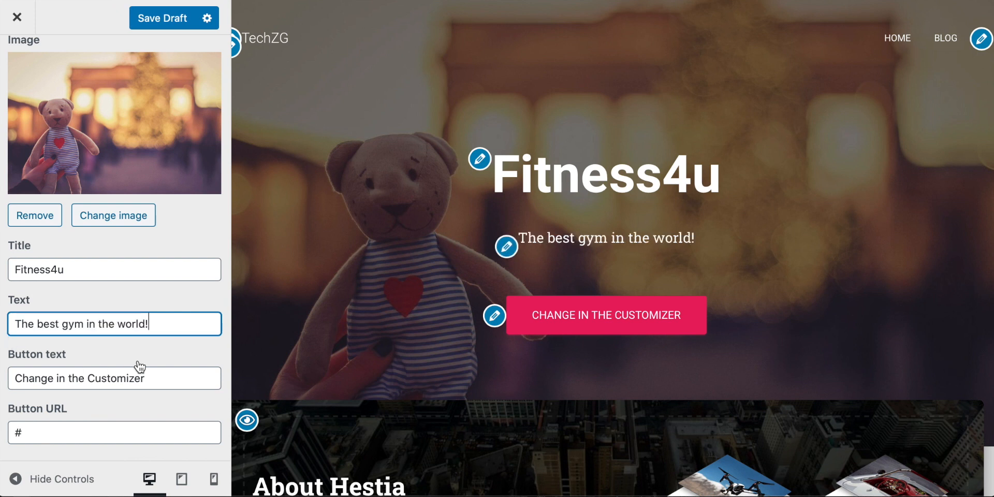
Set the Big Title section's button text to "Come join us now!"
{"action": "left_click_drag", "start_coordinate": [171, 372], "coordinate": [5, 378]}
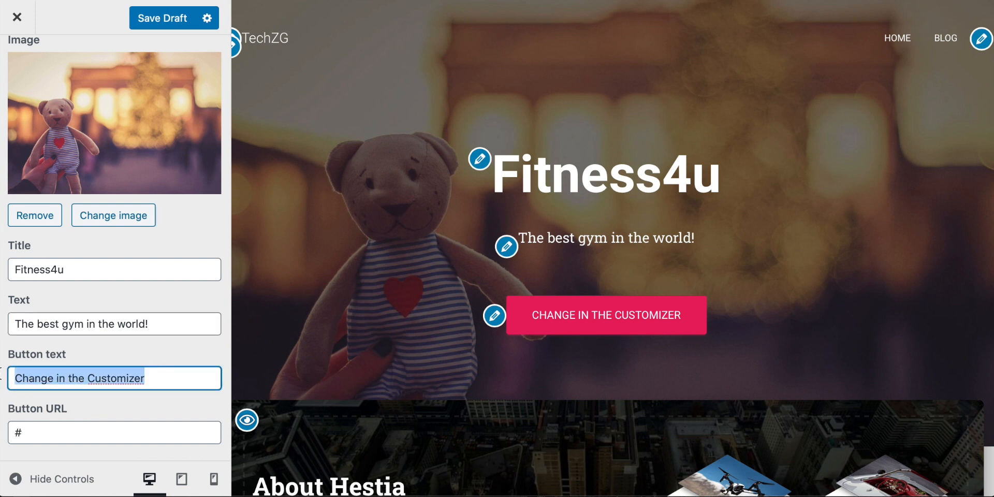
{"action": "type", "text": "Come join us "}
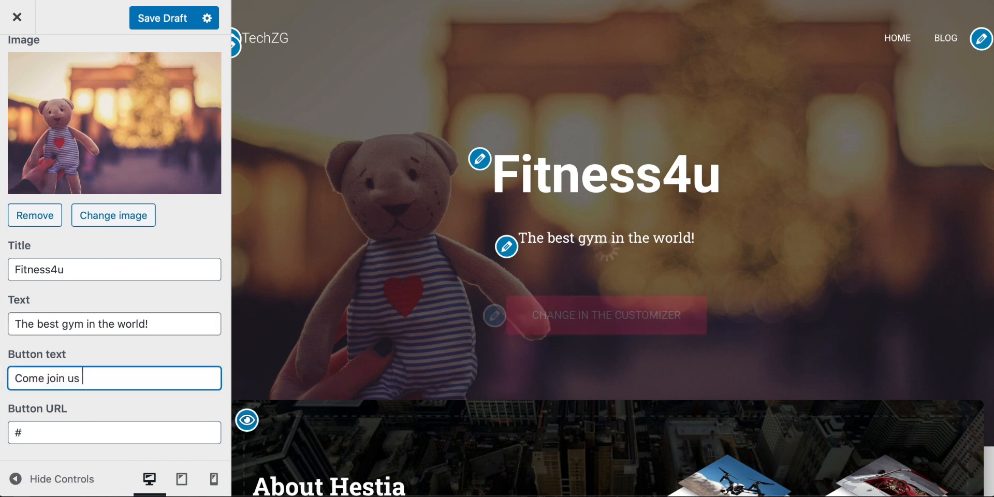
{"action": "type", "text": "now!"}
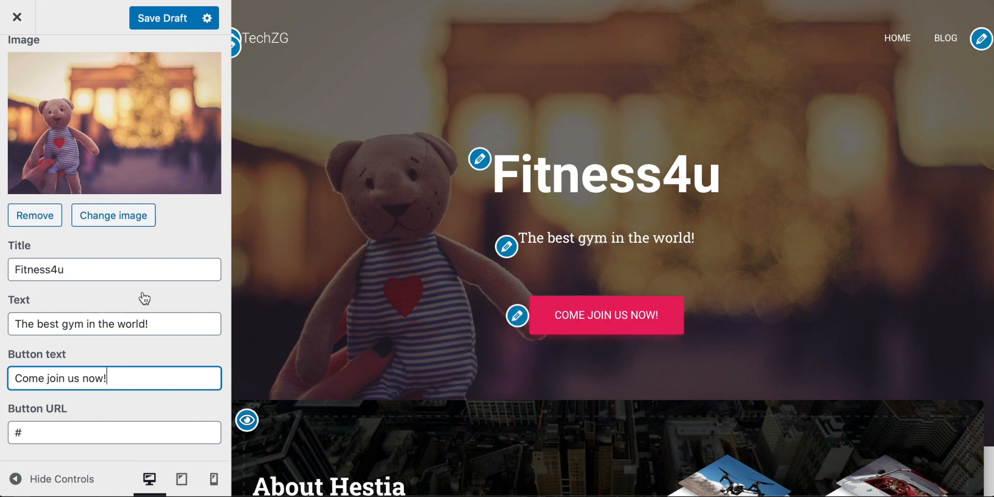
Open the Big Title button's URL for editing and look over the button in the page preview
{"action": "scroll", "coordinate": [144, 298], "scroll_direction": "down", "scroll_amount": 1}
{"action": "left_click", "coordinate": [59, 429]}
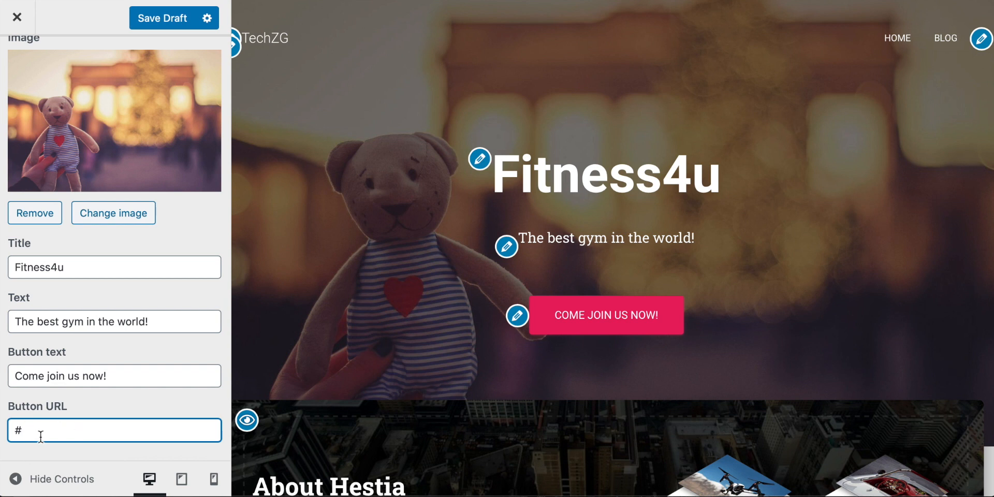
{"action": "scroll", "coordinate": [651, 246], "scroll_direction": "down", "scroll_amount": 2}
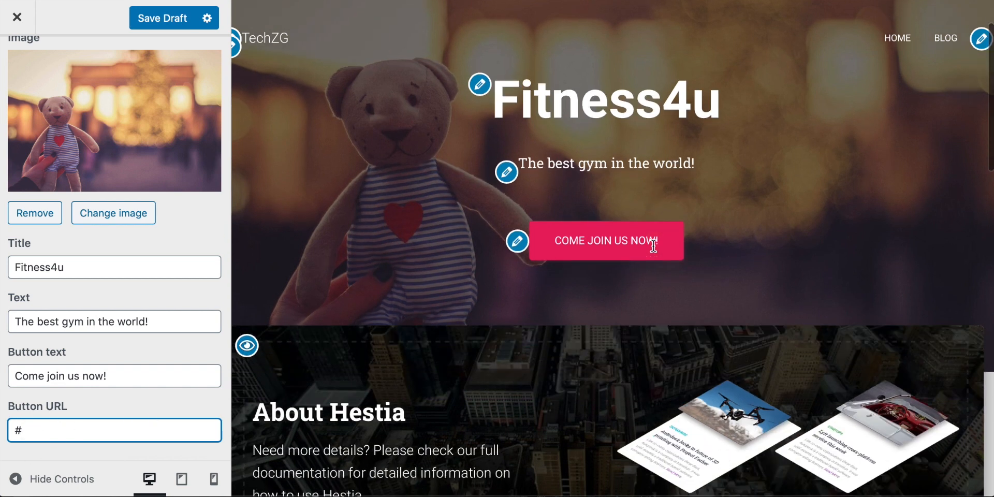
{"action": "scroll", "coordinate": [543, 265], "scroll_direction": "up", "scroll_amount": 2}
{"action": "scroll", "coordinate": [543, 266], "scroll_direction": "down", "scroll_amount": 1}
{"action": "scroll", "coordinate": [543, 265], "scroll_direction": "up", "scroll_amount": 2}
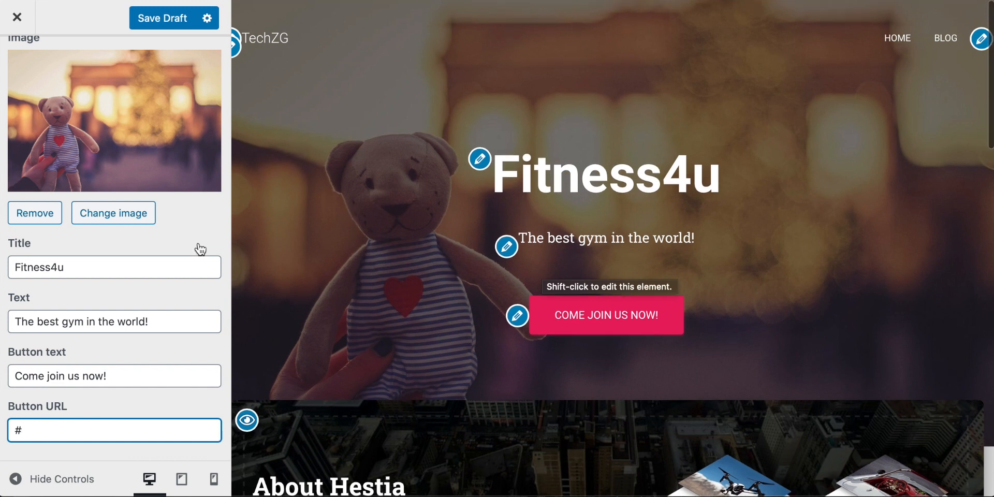
Open the image chooser for the Big Title section and upload pexels-victor-freitas-841130.jpg from the Gym folder to the media library
{"action": "scroll", "coordinate": [197, 248], "scroll_direction": "up", "scroll_amount": 3}
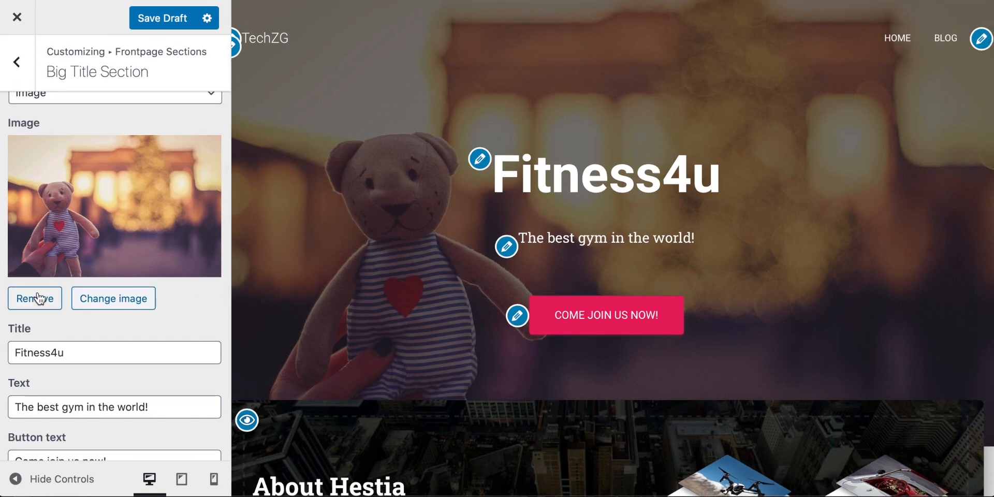
{"action": "left_click", "coordinate": [125, 307]}
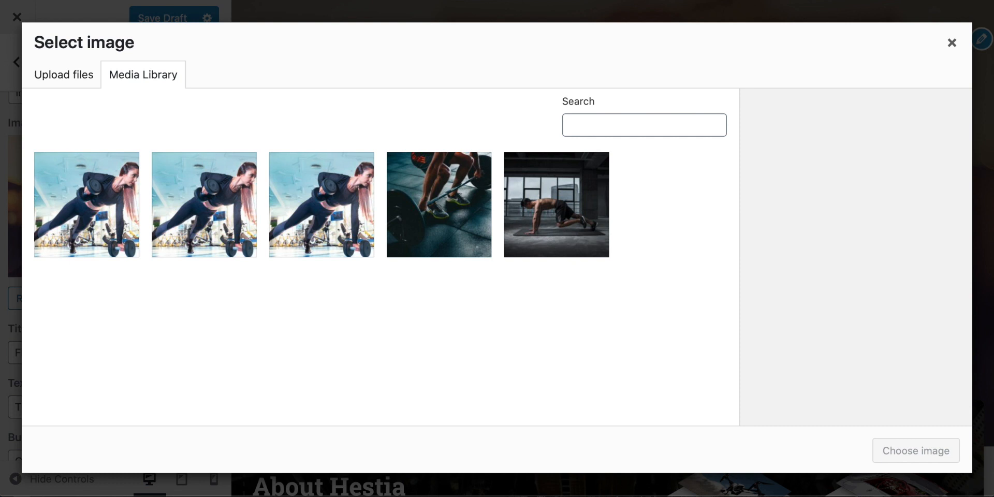
{"action": "left_click_drag", "start_coordinate": [788, 319], "coordinate": [645, 158]}
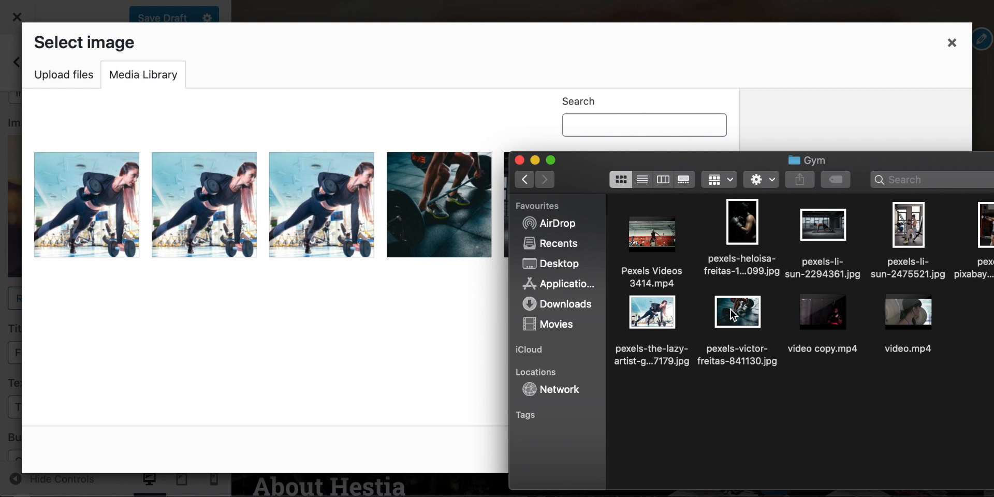
{"action": "left_click", "coordinate": [747, 322]}
{"action": "left_click_drag", "start_coordinate": [748, 322], "coordinate": [297, 346]}
{"action": "left_click_drag", "start_coordinate": [569, 154], "coordinate": [933, 406]}
Use pexels-li-sun-2294361-scaled.jpg from the media library as the Big Title section's image
{"action": "left_click", "coordinate": [565, 253]}
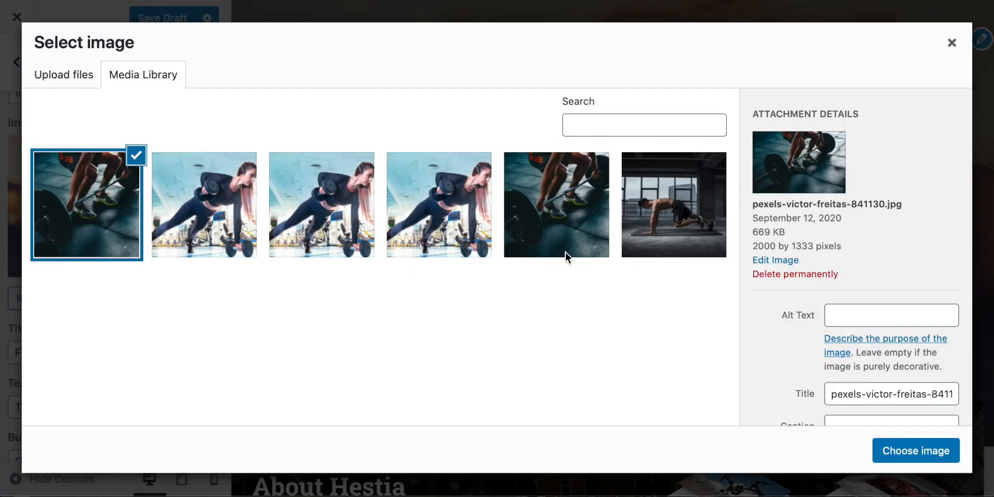
{"action": "left_click", "coordinate": [667, 211]}
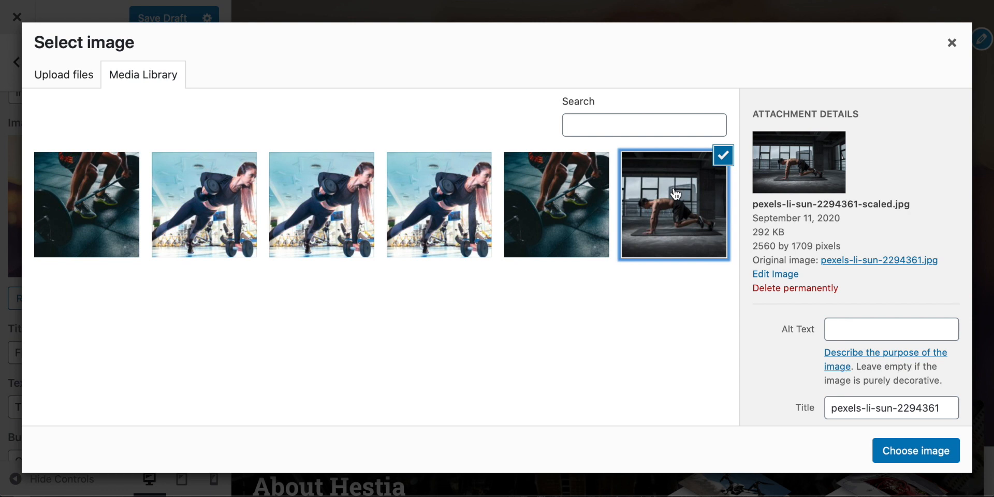
{"action": "left_click", "coordinate": [914, 453]}
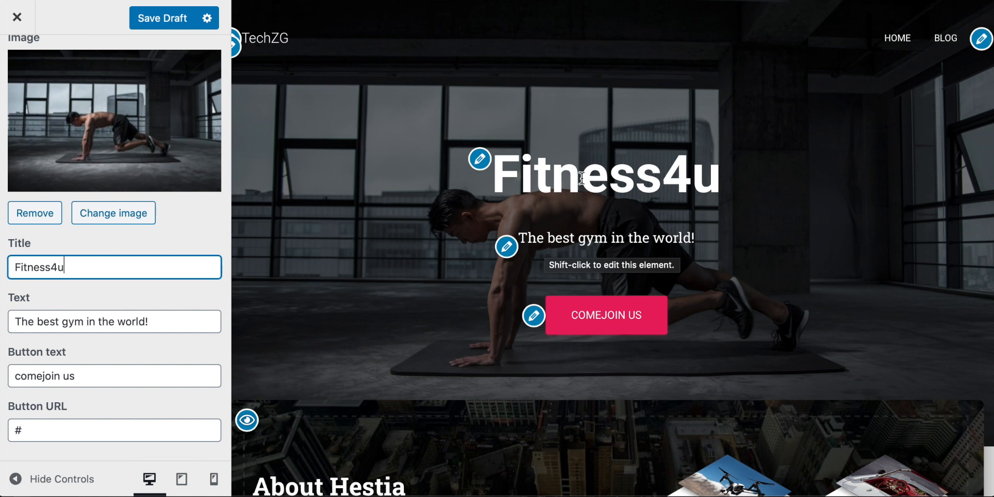
Disable the About section on the front page, toggling it on once more before leaving it disabled
{"action": "scroll", "coordinate": [496, 188], "scroll_direction": "down", "scroll_amount": 5}
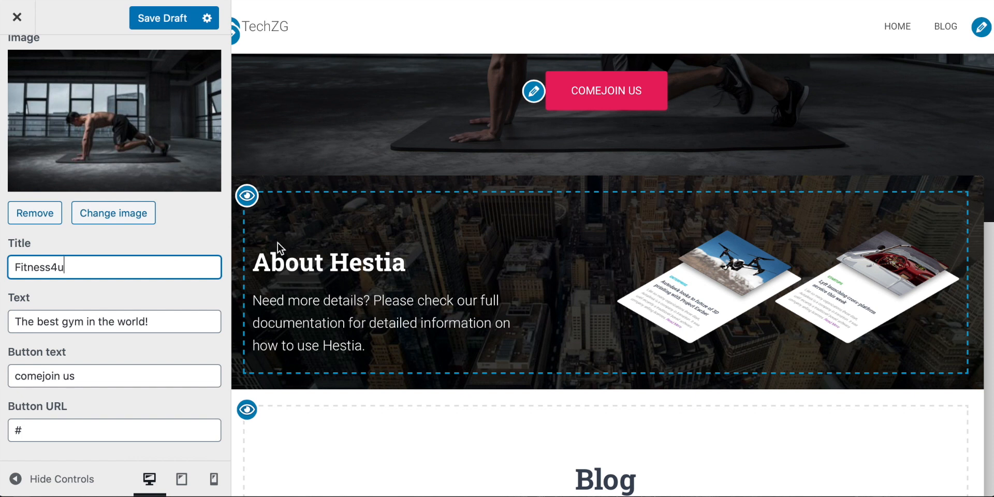
{"action": "left_click", "coordinate": [246, 198]}
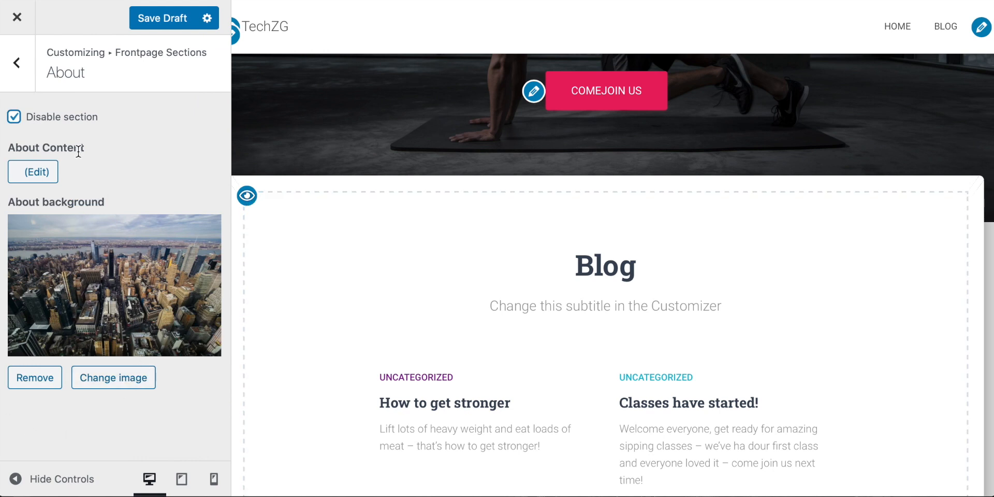
{"action": "left_click", "coordinate": [15, 118]}
{"action": "left_click", "coordinate": [16, 118]}
Set the title of the front page's Blog section to "Our Community"
{"action": "scroll", "coordinate": [542, 153], "scroll_direction": "down", "scroll_amount": 2}
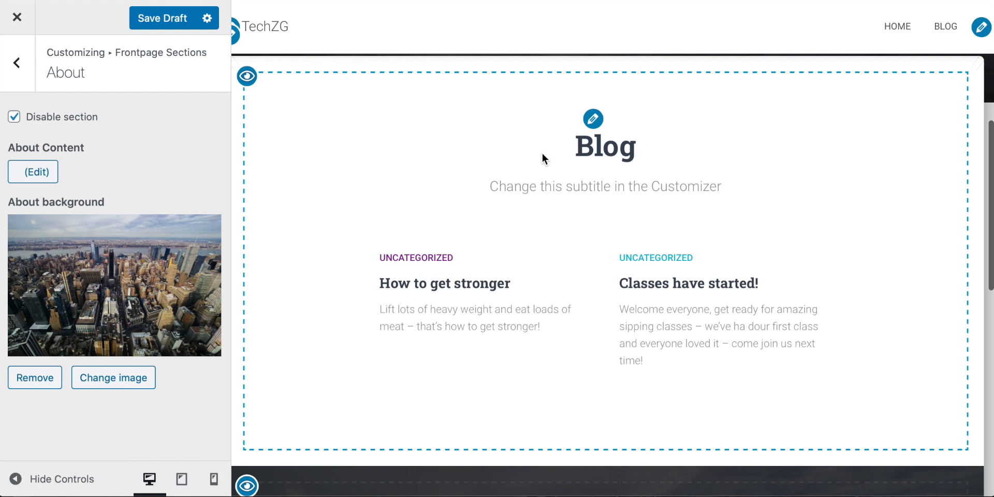
{"action": "left_click", "coordinate": [593, 118]}
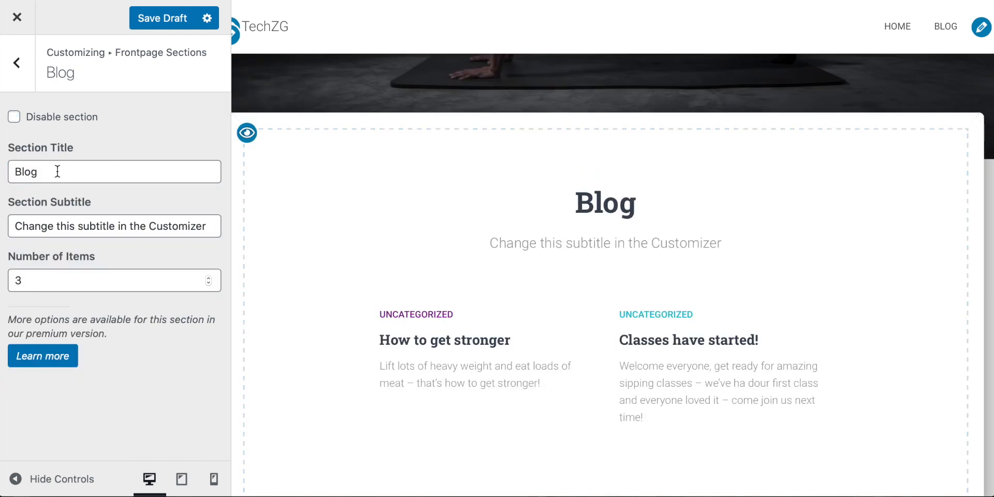
{"action": "left_click_drag", "start_coordinate": [51, 172], "coordinate": [2, 173]}
{"action": "type", "text": "Our Community"}
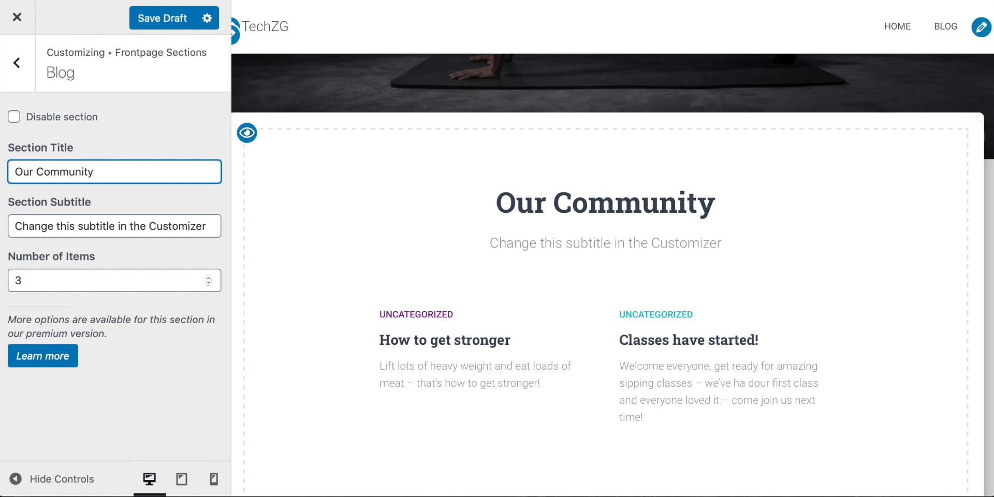
Set the subtitle of the front page's Blog section to "Follow al the latest!"
{"action": "left_click", "coordinate": [76, 227]}
{"action": "triple_click", "coordinate": [75, 229]}
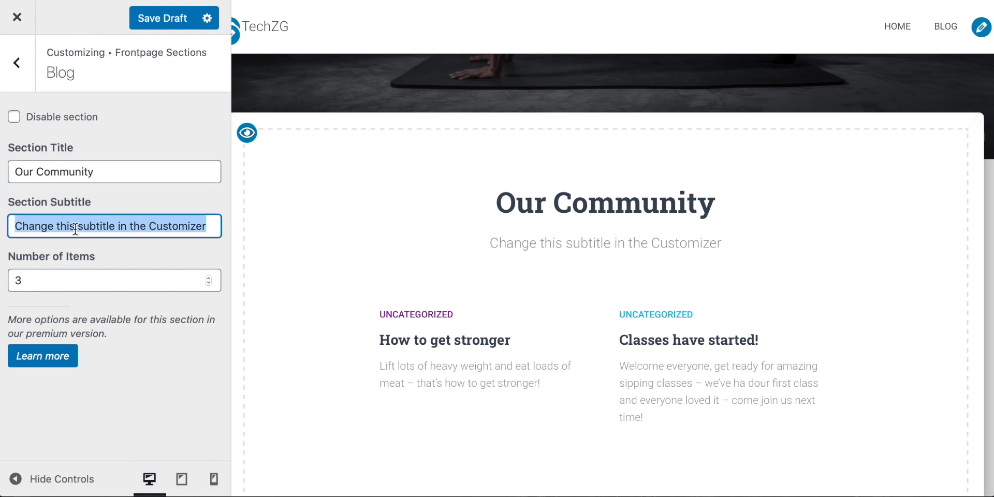
{"action": "type", "text": "Follow al th"}
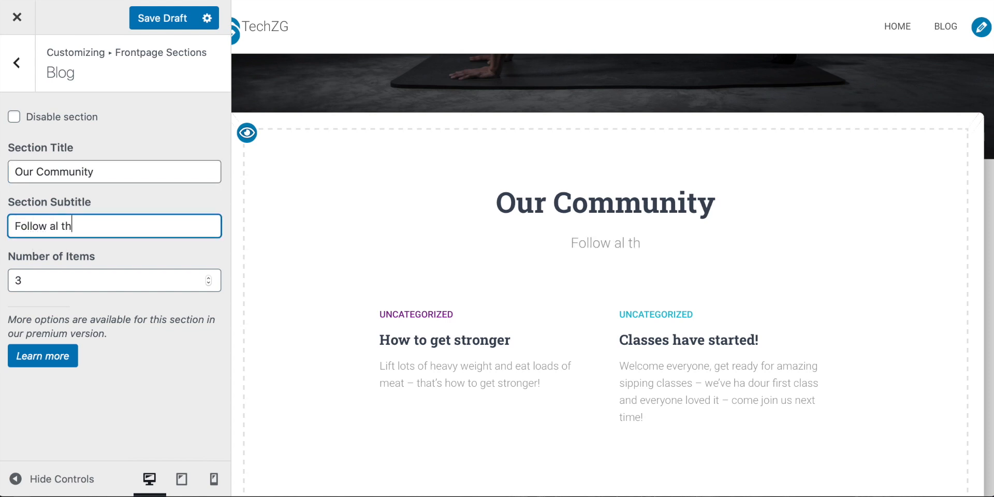
{"action": "type", "text": "e latest!"}
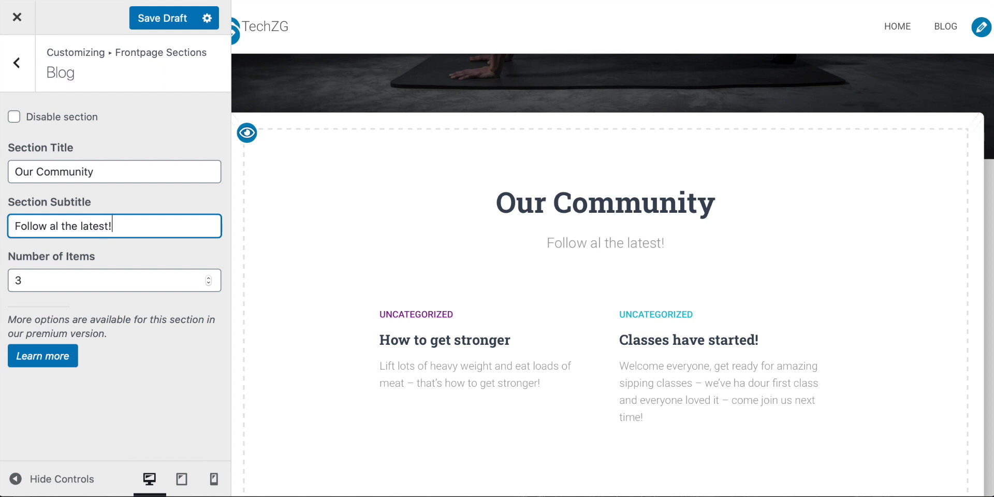
Set the number of items shown in the Blog section to 2
{"action": "left_click", "coordinate": [47, 282]}
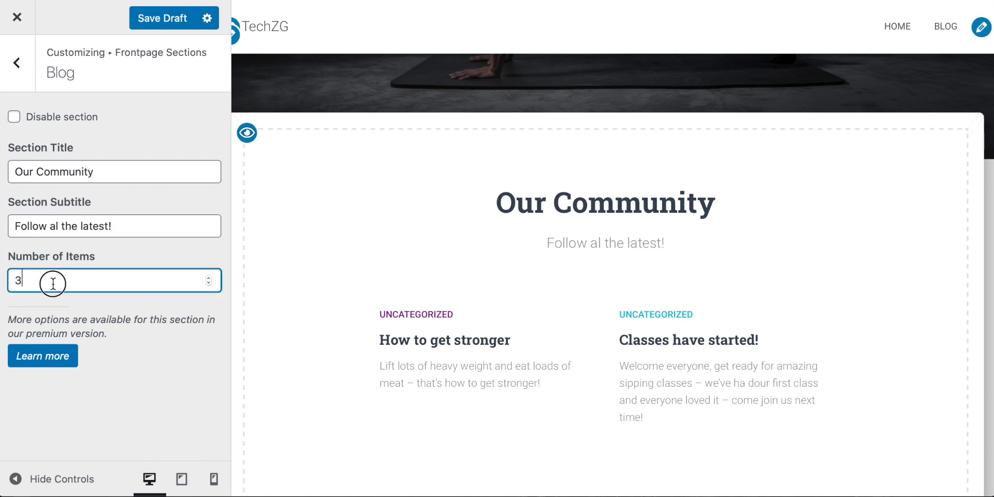
{"action": "left_click", "coordinate": [209, 283]}
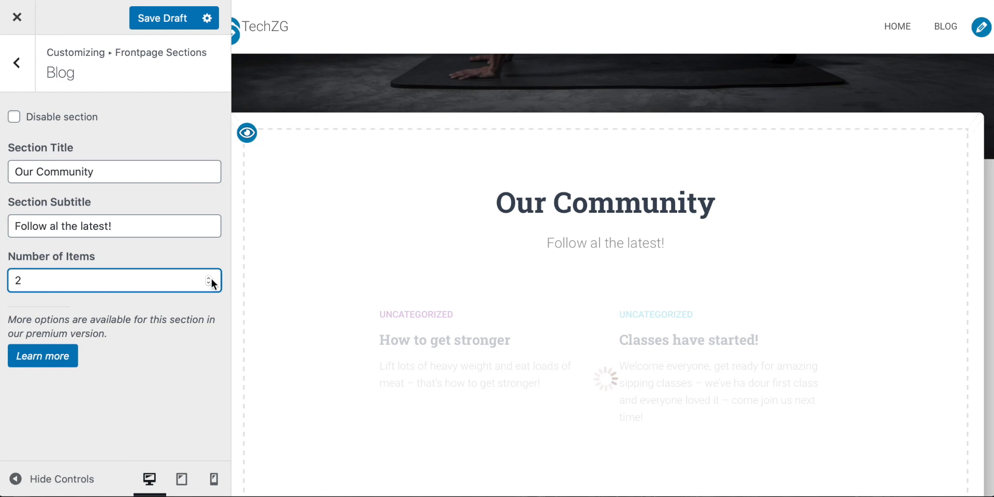
{"action": "left_click", "coordinate": [210, 276]}
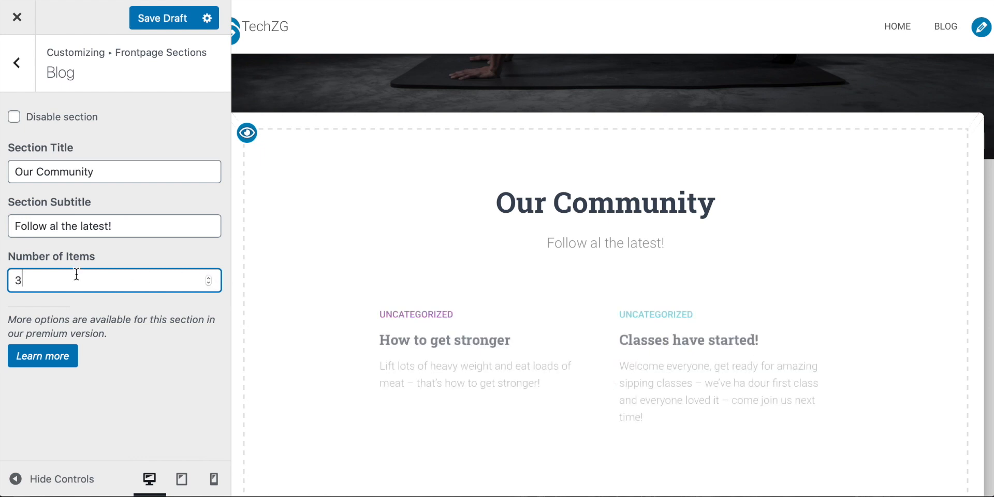
Open the front page's Contact section settings and review its background image, title, subtitle and form title options
{"action": "scroll", "coordinate": [511, 225], "scroll_direction": "down", "scroll_amount": 7}
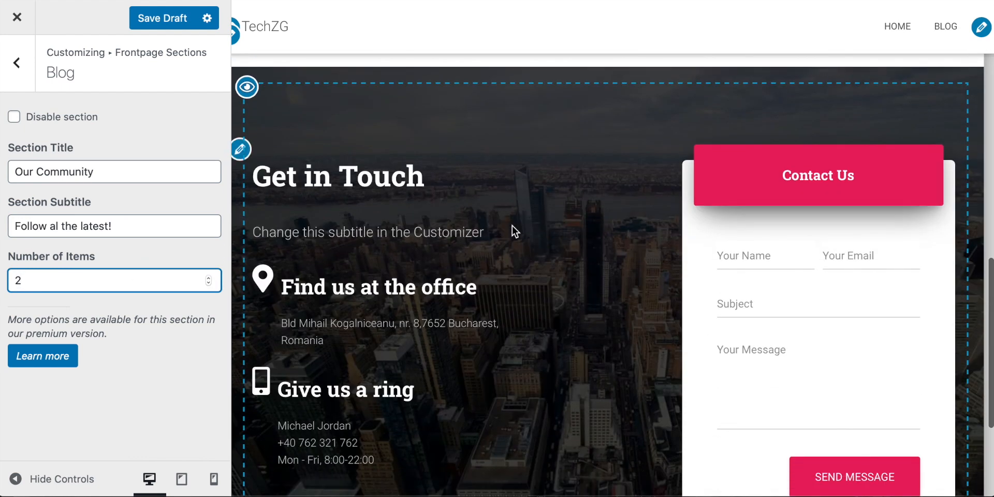
{"action": "scroll", "coordinate": [483, 217], "scroll_direction": "down", "scroll_amount": 1}
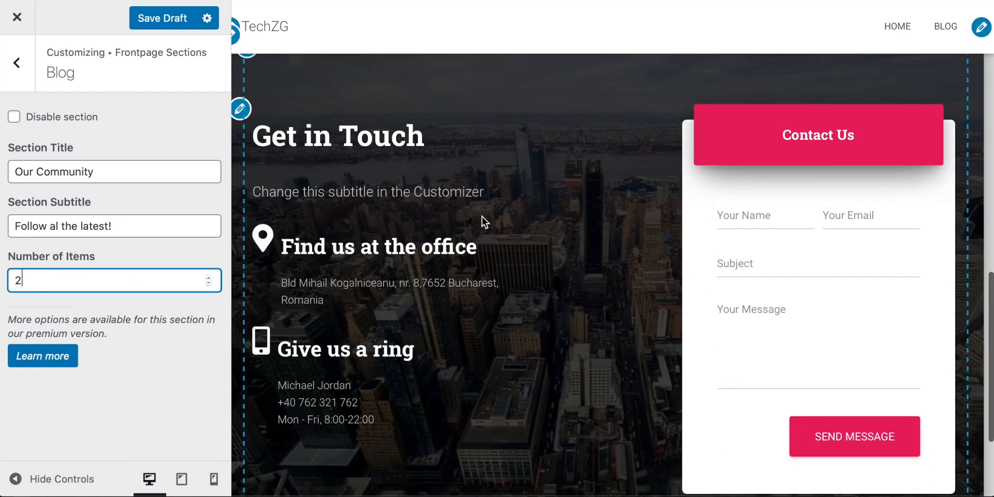
{"action": "left_click", "coordinate": [240, 109]}
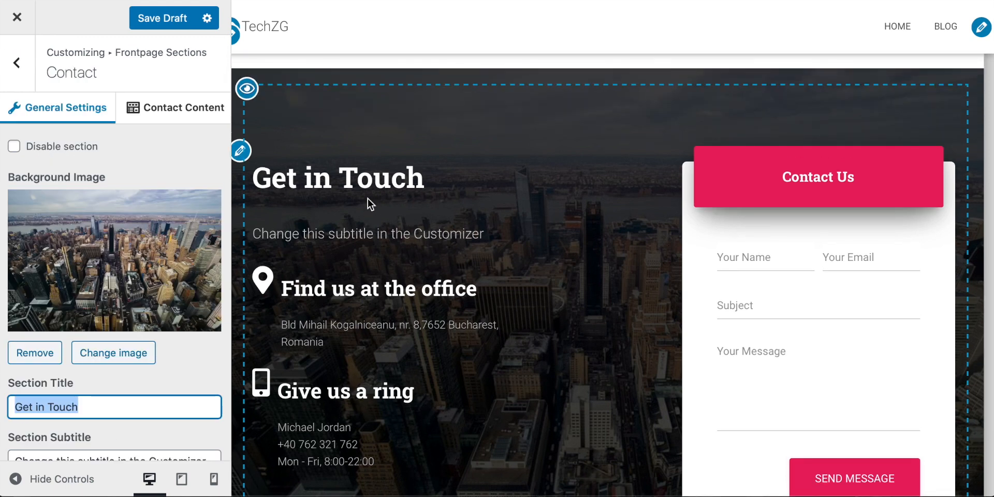
{"action": "scroll", "coordinate": [92, 212], "scroll_direction": "down", "scroll_amount": 1}
{"action": "scroll", "coordinate": [107, 299], "scroll_direction": "down", "scroll_amount": 1}
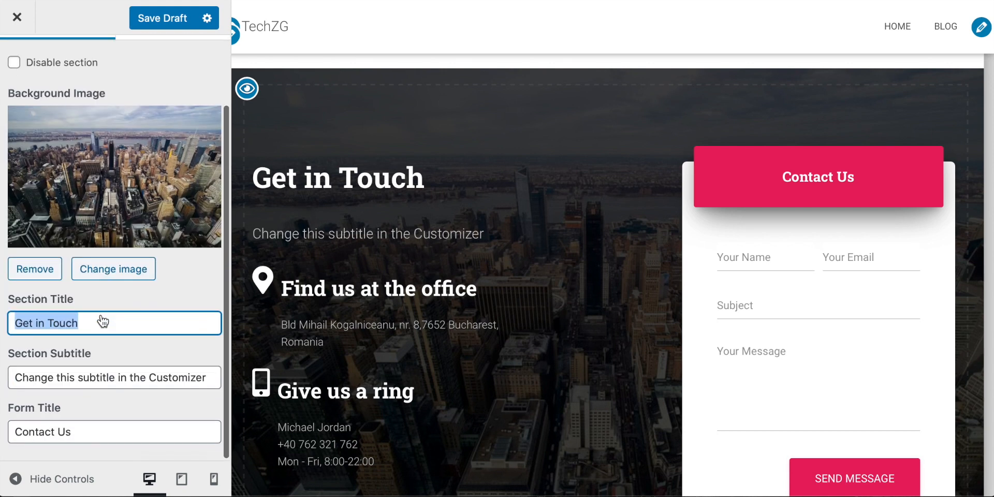
{"action": "scroll", "coordinate": [102, 321], "scroll_direction": "up", "scroll_amount": 1}
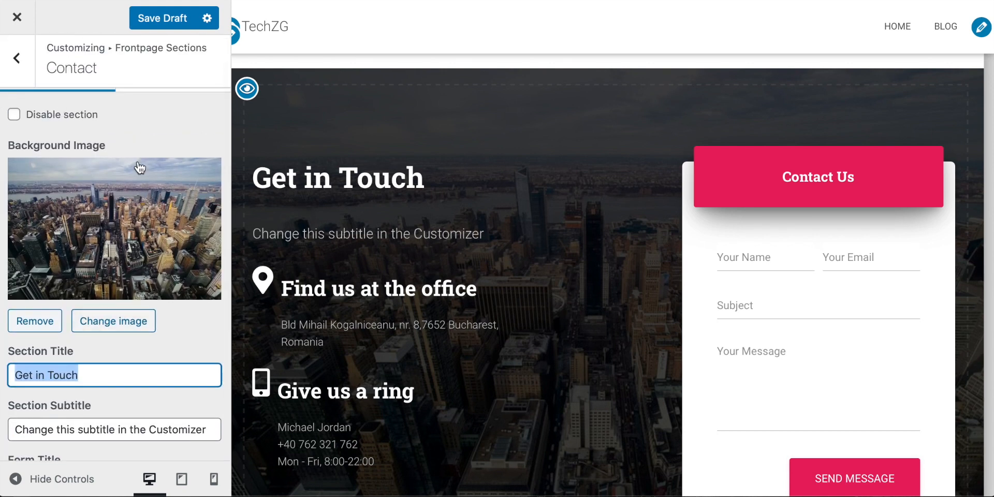
{"action": "left_click", "coordinate": [19, 63]}
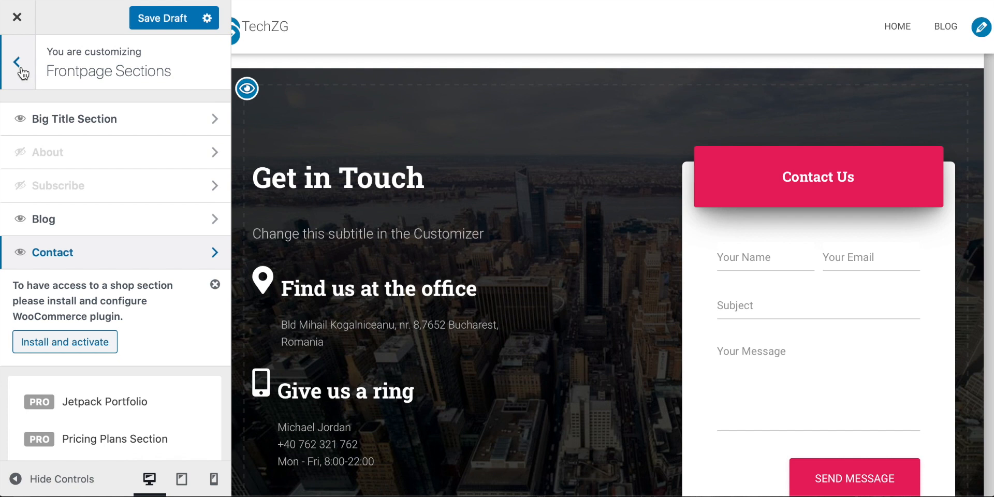
Look through the Hestia theme's remaining customization options, including Appearance Settings and Blog Settings
{"action": "left_click", "coordinate": [18, 65]}
{"action": "scroll", "coordinate": [84, 274], "scroll_direction": "down", "scroll_amount": 1}
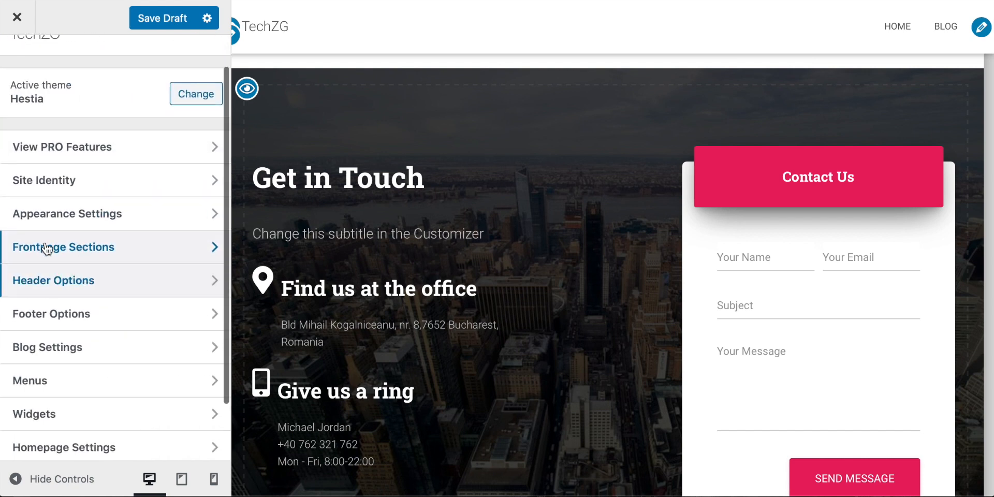
{"action": "left_click", "coordinate": [73, 216]}
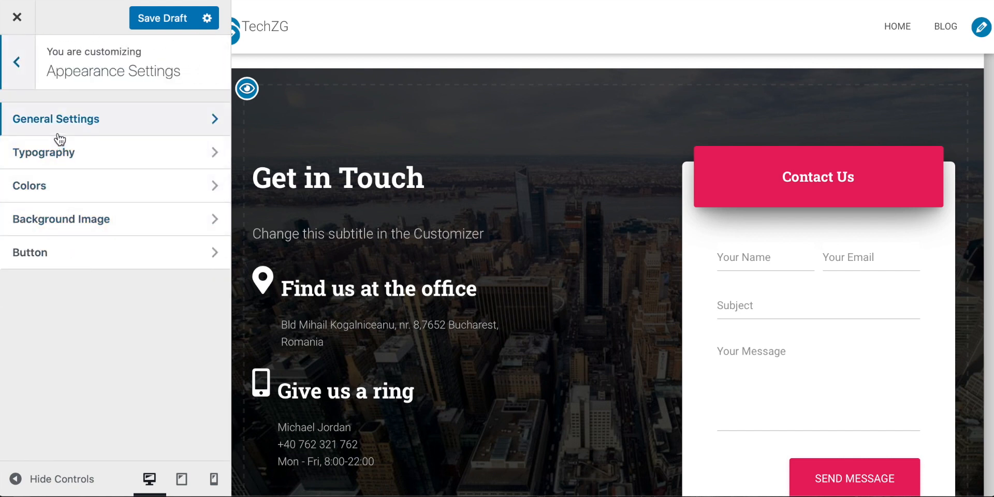
{"action": "left_click", "coordinate": [17, 64]}
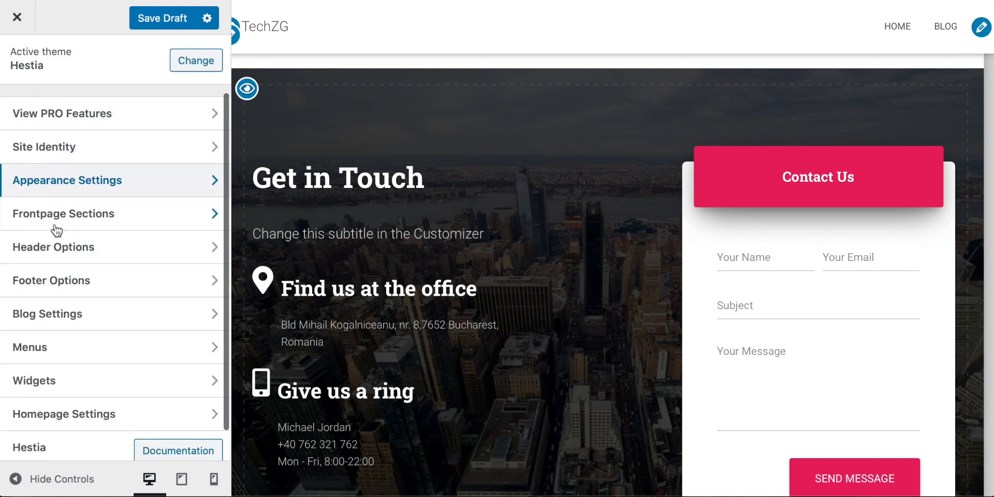
{"action": "left_click", "coordinate": [85, 326]}
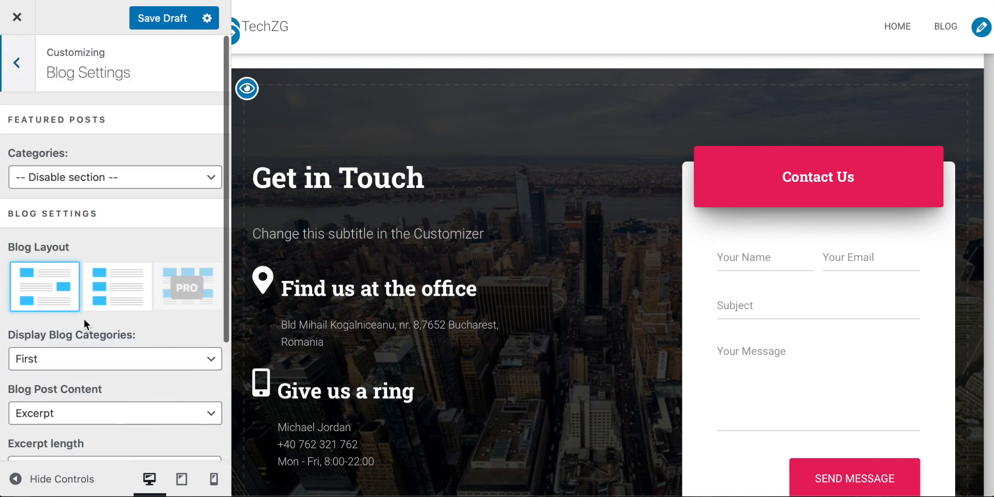
{"action": "scroll", "coordinate": [106, 278], "scroll_direction": "down", "scroll_amount": 1}
{"action": "scroll", "coordinate": [109, 278], "scroll_direction": "up", "scroll_amount": 1}
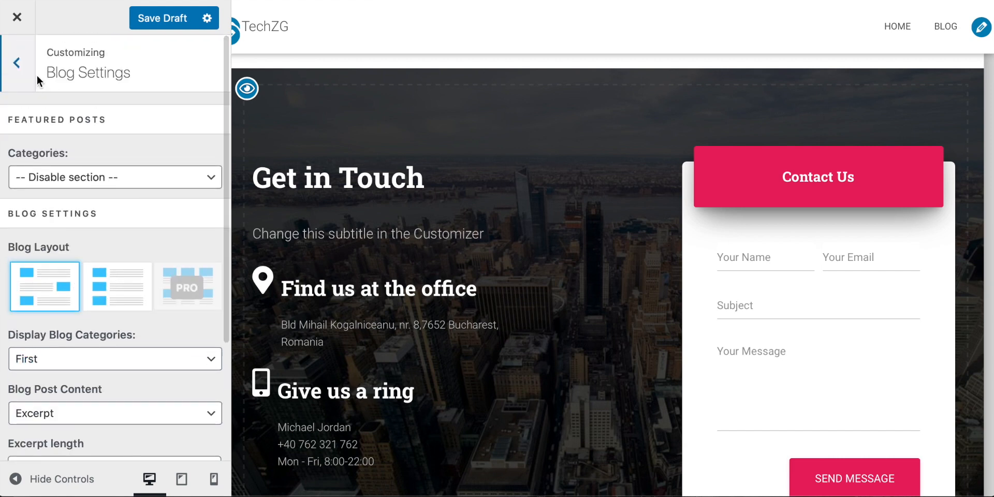
{"action": "left_click", "coordinate": [23, 70]}
{"action": "scroll", "coordinate": [102, 259], "scroll_direction": "up", "scroll_amount": 1}
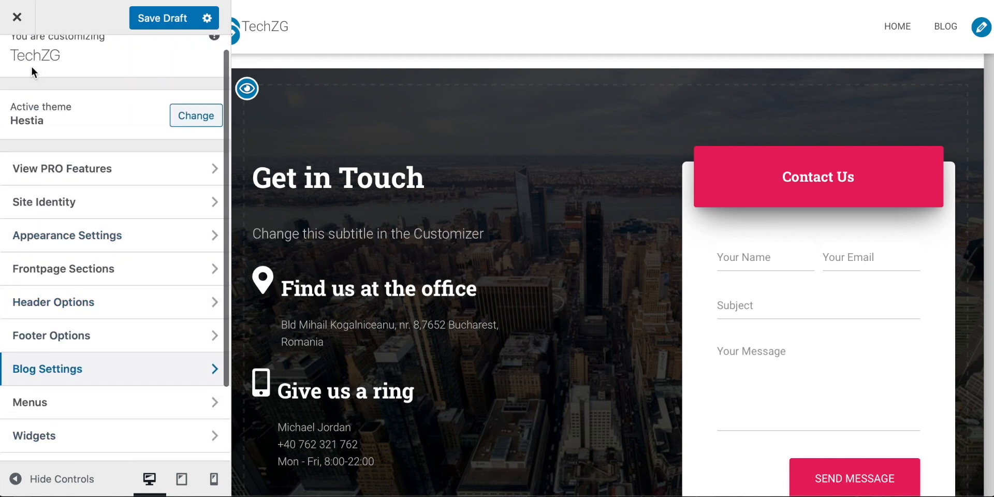
{"action": "scroll", "coordinate": [80, 229], "scroll_direction": "down", "scroll_amount": 2}
{"action": "scroll", "coordinate": [81, 231], "scroll_direction": "up", "scroll_amount": 2}
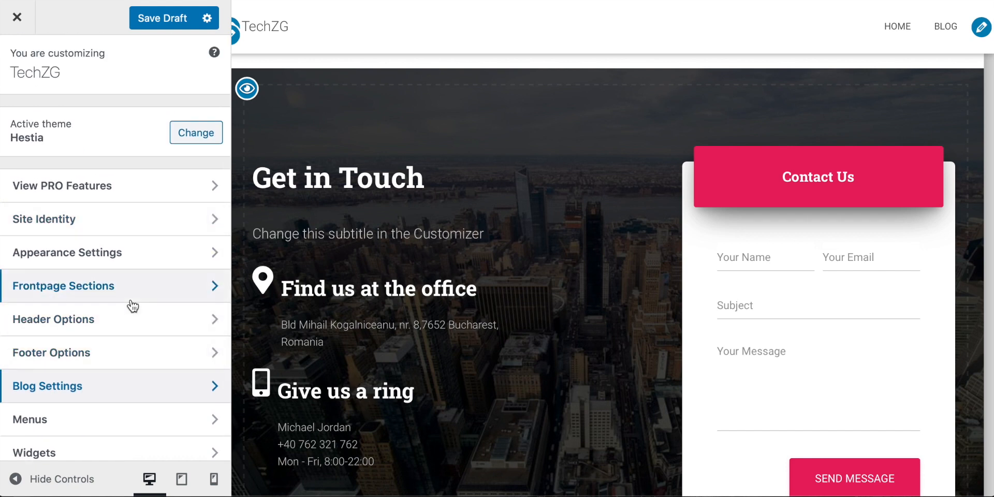
Save the site customizations as a draft and close the Customizer
{"action": "scroll", "coordinate": [333, 288], "scroll_direction": "up", "scroll_amount": 1}
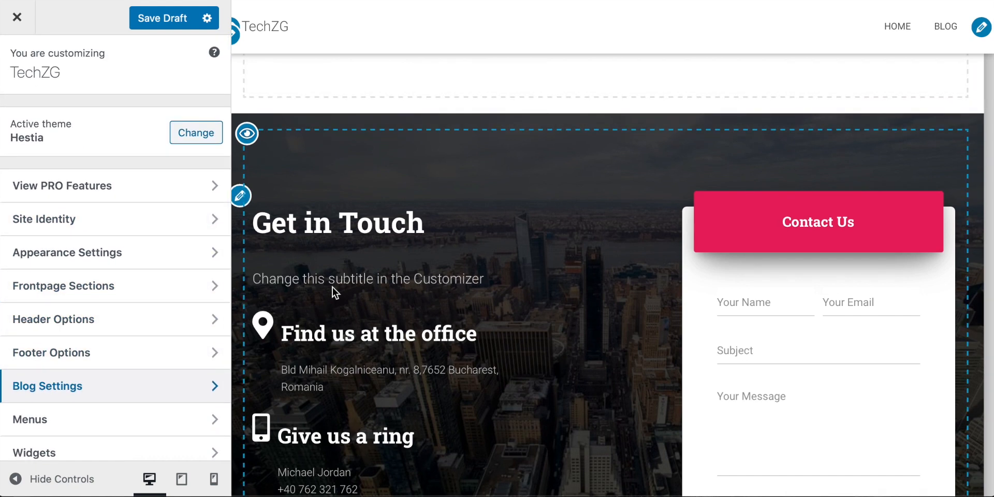
{"action": "left_click", "coordinate": [168, 21]}
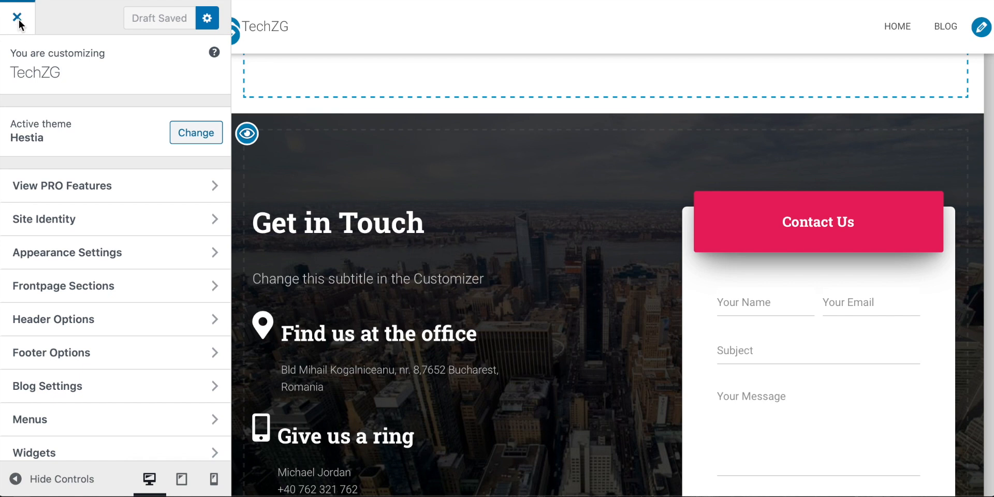
{"action": "left_click", "coordinate": [18, 20]}
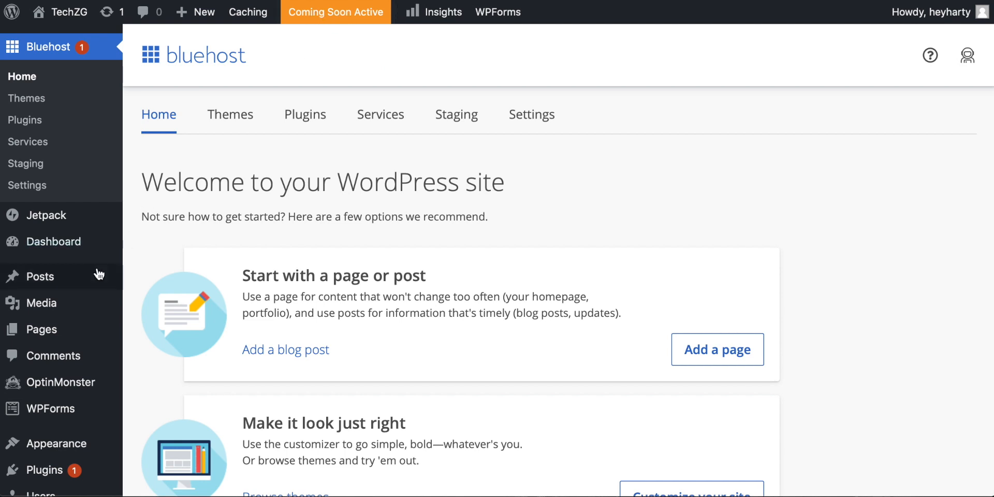
Open the list of all the site's pages and view its entries
{"action": "mouse_move", "coordinate": [43, 332]}
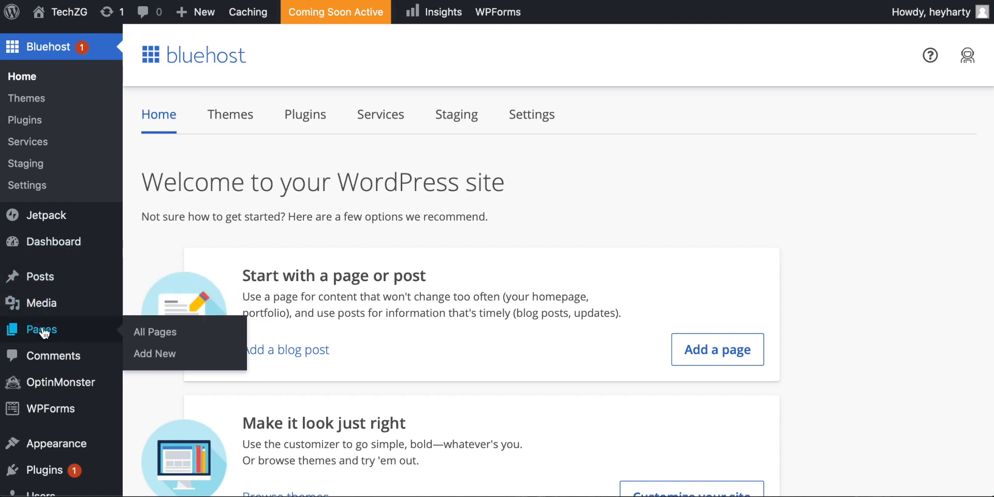
{"action": "left_click", "coordinate": [159, 334]}
{"action": "scroll", "coordinate": [176, 142], "scroll_direction": "down", "scroll_amount": 10}
{"action": "scroll", "coordinate": [175, 142], "scroll_direction": "down", "scroll_amount": 2}
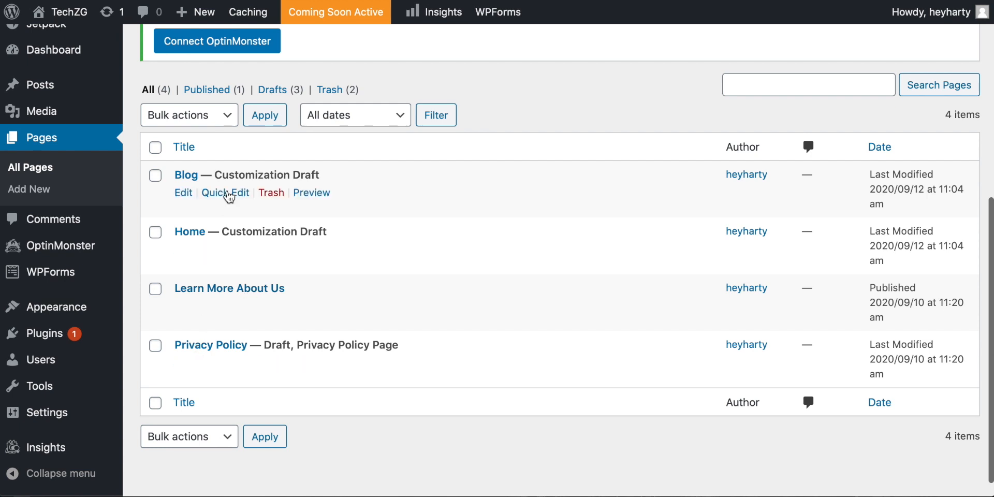
Add a new page titled "New Page!!!" with the placeholder paragraph "lnsvldnlv"
{"action": "left_click", "coordinate": [33, 193]}
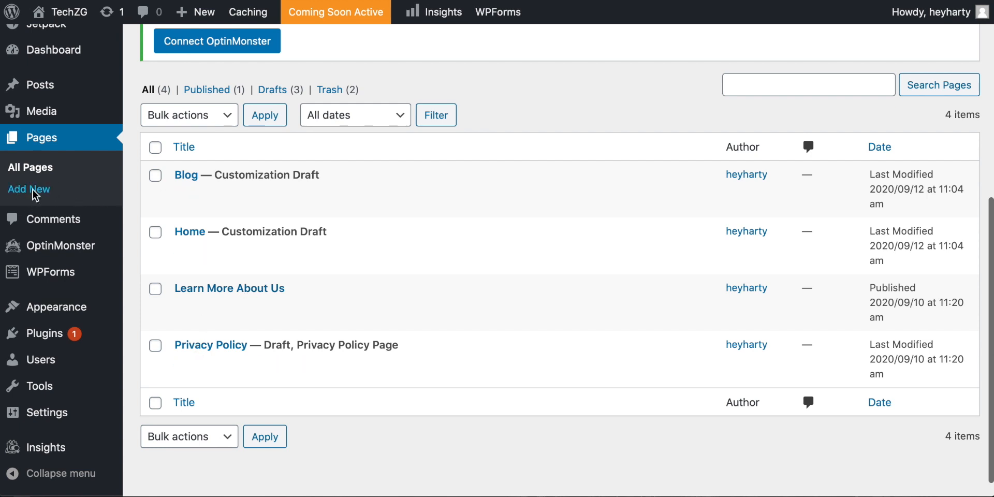
{"action": "type", "text": "New Page"}
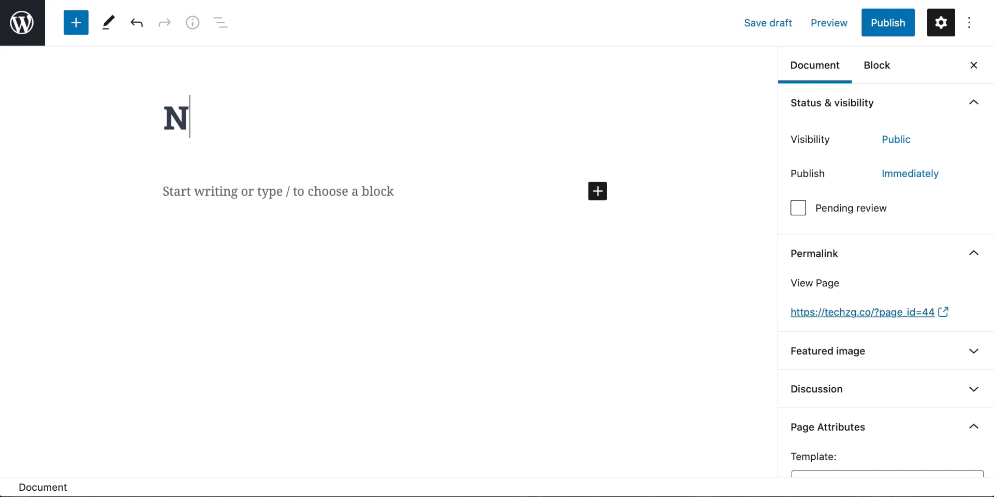
{"action": "key", "text": "Return"}
{"action": "type", "text": "!"}
{"action": "key", "text": "BackSpace"}
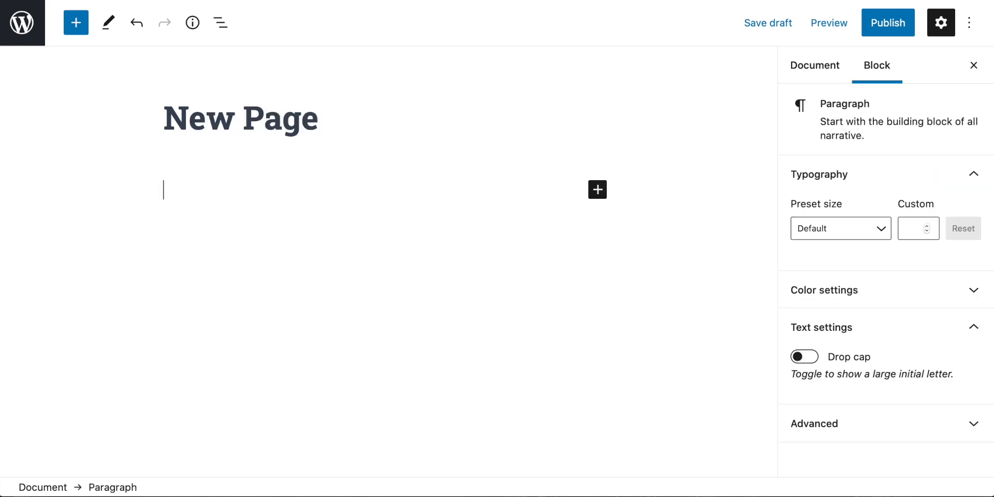
{"action": "left_click", "coordinate": [337, 113]}
{"action": "type", "text": "!!!"}
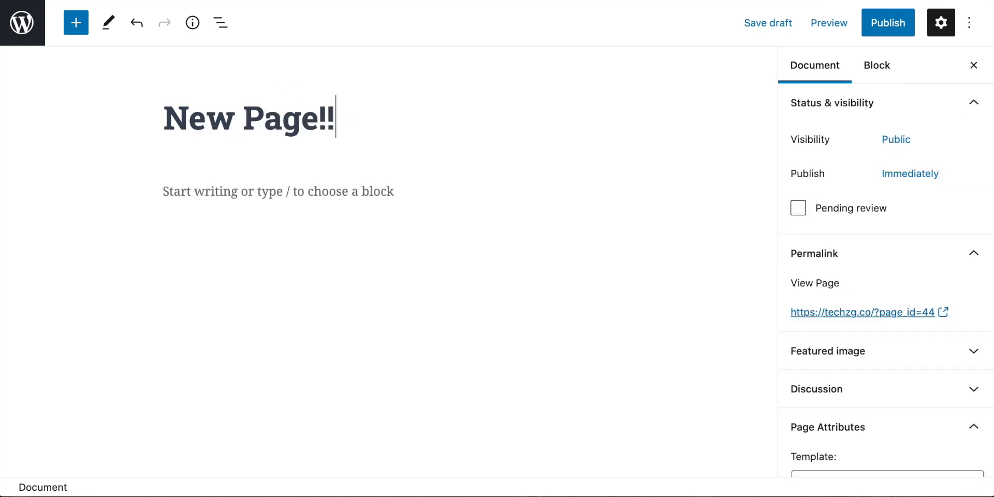
{"action": "left_click", "coordinate": [212, 187]}
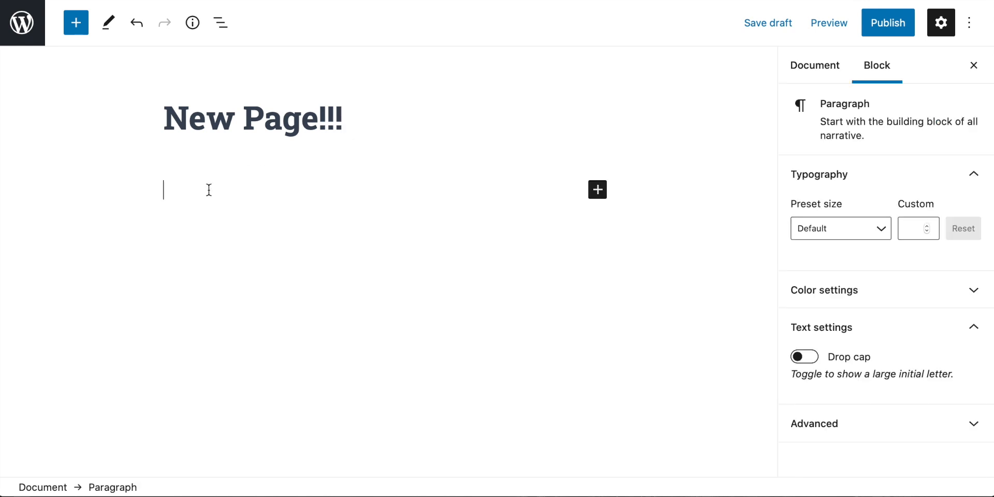
{"action": "type", "text": "lnsvldnlv"}
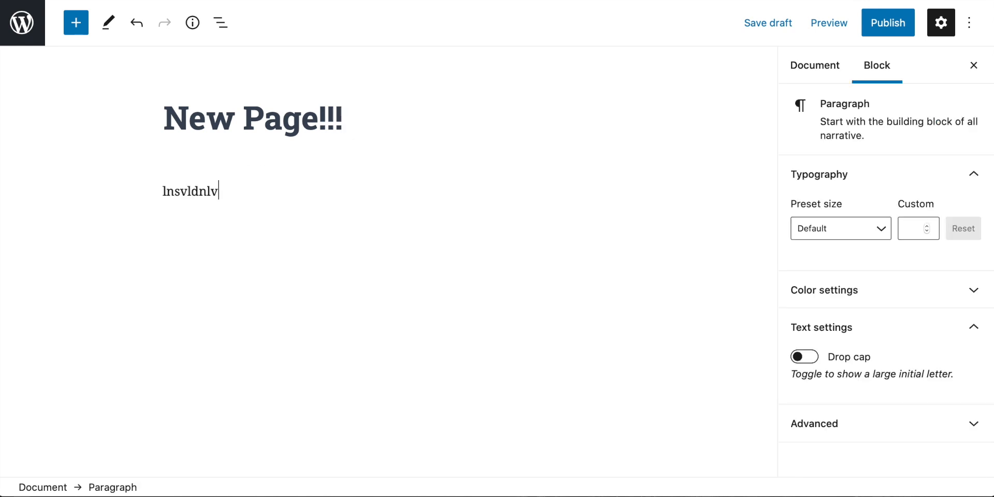
Browse the available content blocks and search them for "video"
{"action": "left_click", "coordinate": [77, 23]}
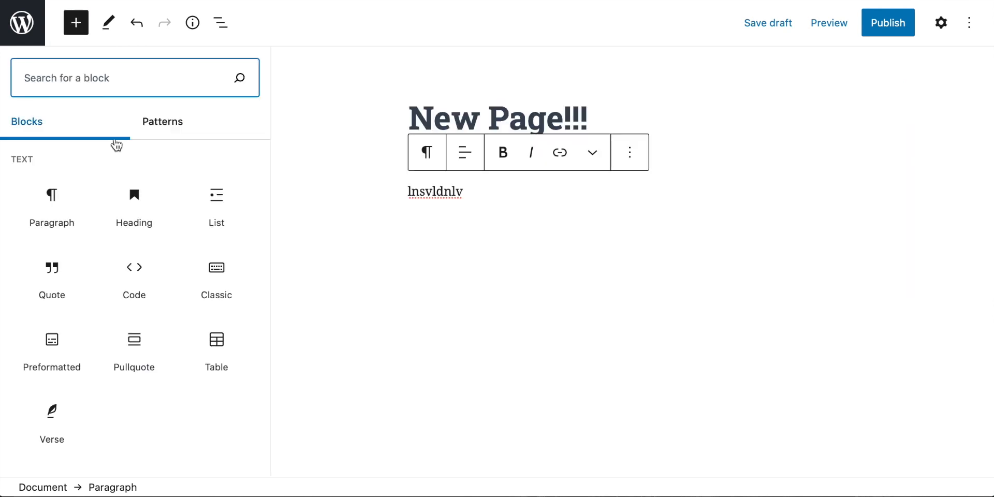
{"action": "scroll", "coordinate": [123, 165], "scroll_direction": "down", "scroll_amount": 1}
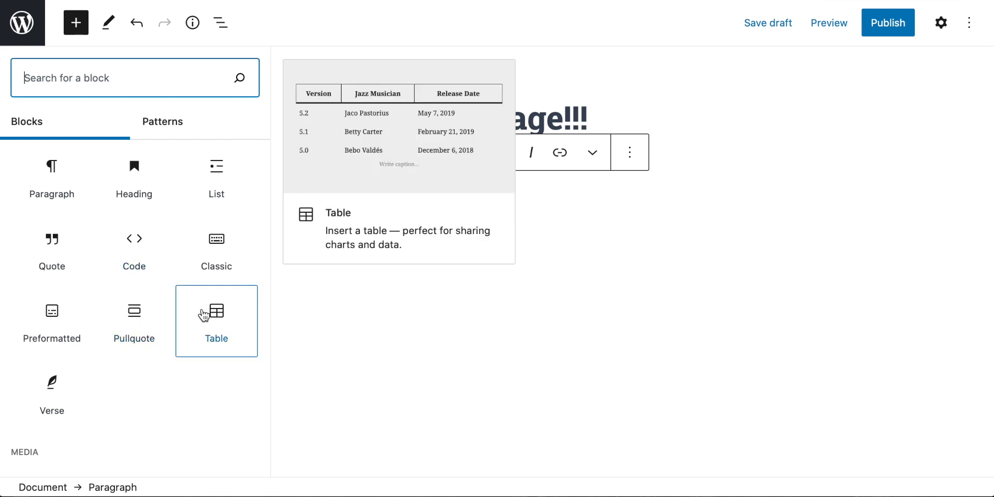
{"action": "type", "text": "video"}
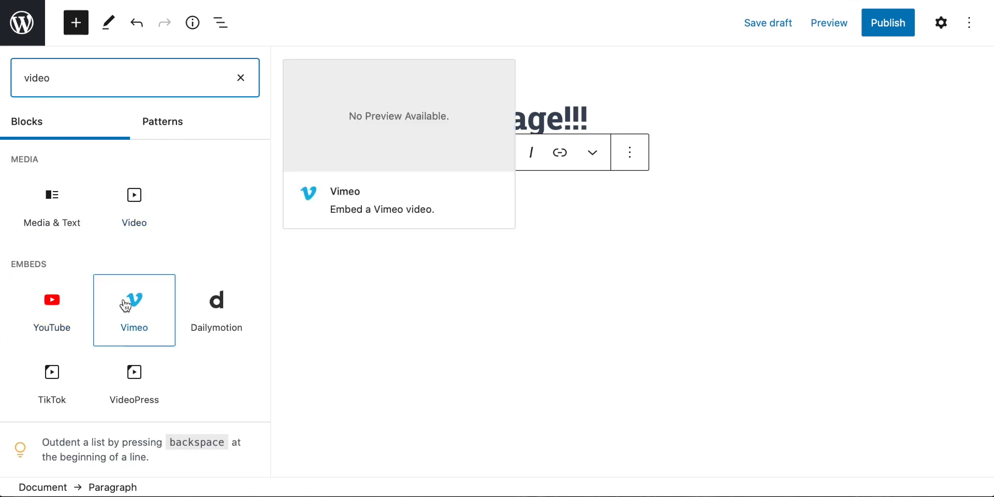
Search the content blocks for "images" and insert a Gallery block below the new page's paragraph
{"action": "double_click", "coordinate": [36, 77]}
{"action": "type", "text": "im"}
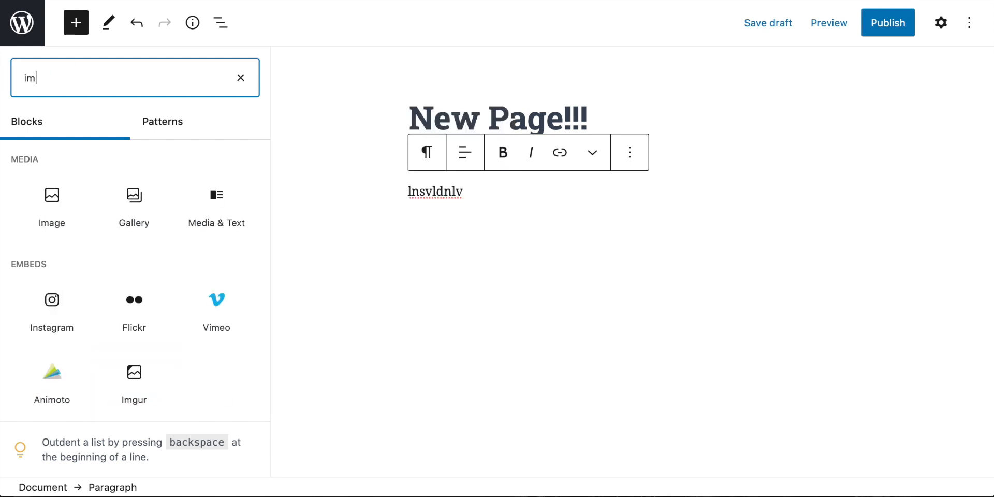
{"action": "type", "text": "agges"}
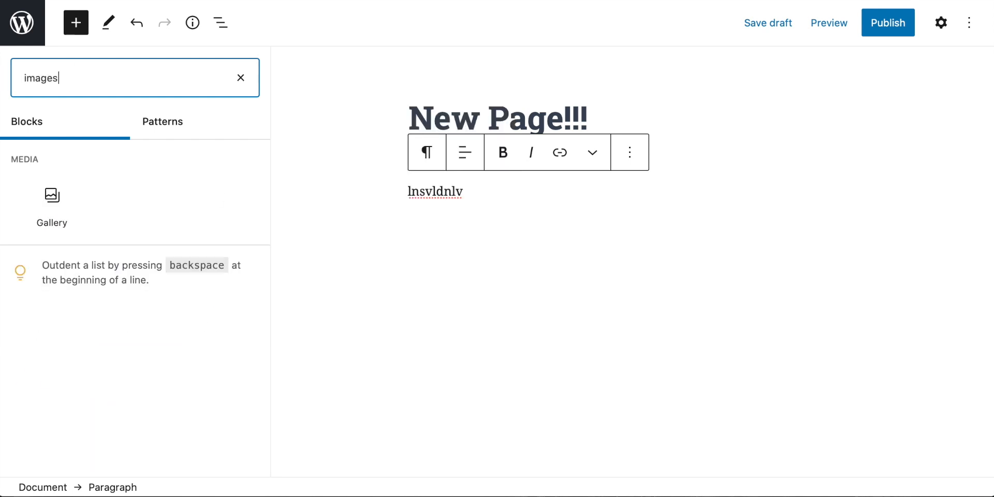
{"action": "left_click", "coordinate": [59, 216]}
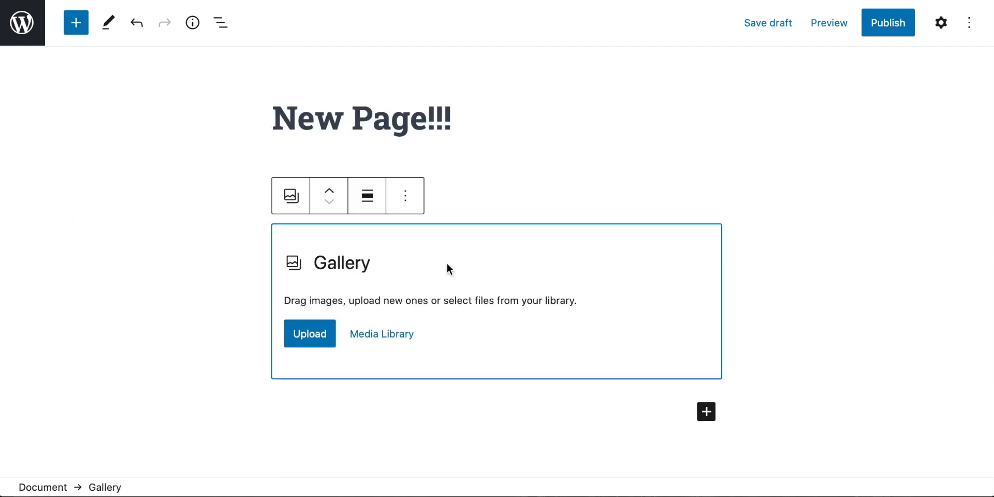
Add the boxing photo from the computer to the Gallery block and look over the page layout
{"action": "scroll", "coordinate": [376, 316], "scroll_direction": "down", "scroll_amount": 2}
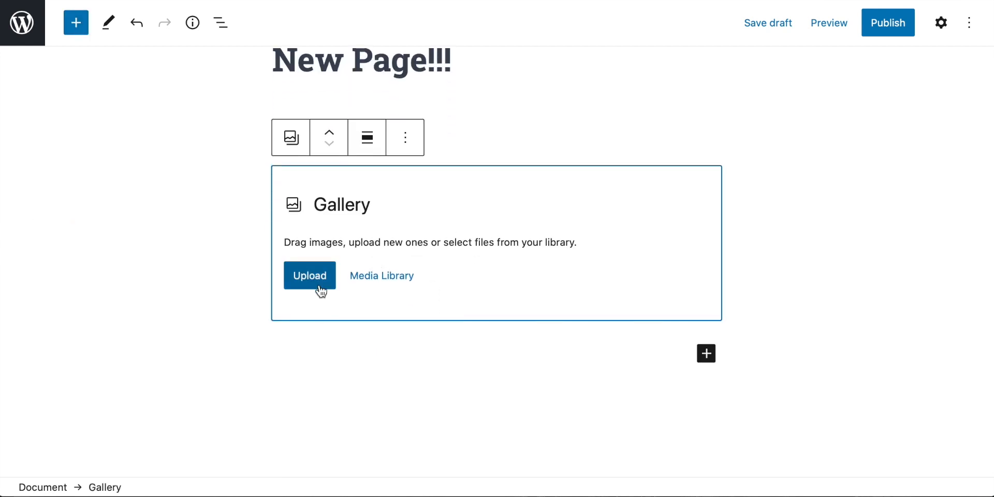
{"action": "left_click_drag", "start_coordinate": [834, 496], "coordinate": [732, 87]}
{"action": "left_click_drag", "start_coordinate": [757, 158], "coordinate": [393, 228]}
{"action": "left_click_drag", "start_coordinate": [601, 80], "coordinate": [993, 496]}
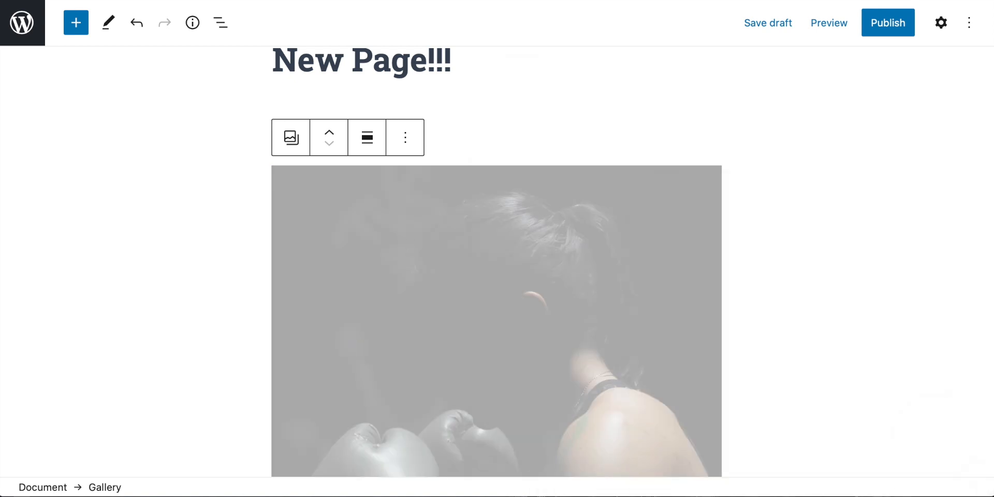
{"action": "scroll", "coordinate": [565, 271], "scroll_direction": "down", "scroll_amount": 10}
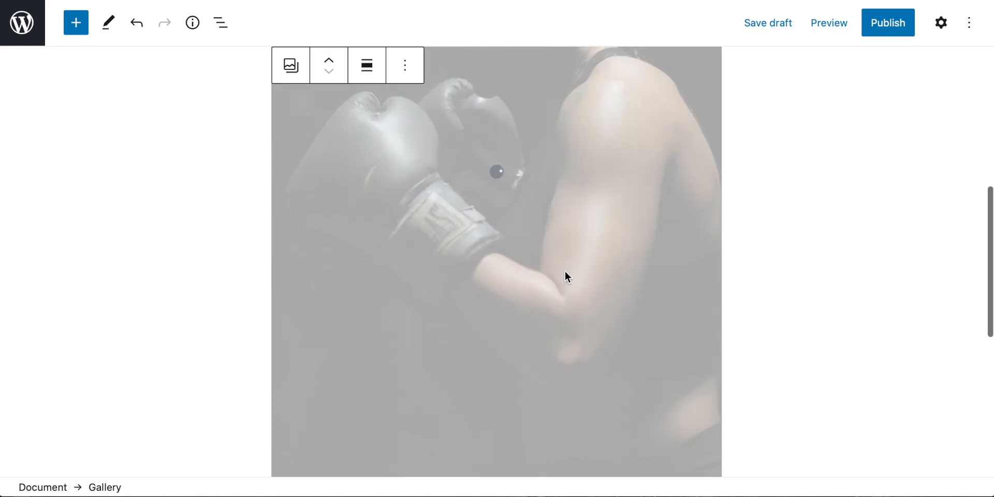
{"action": "scroll", "coordinate": [565, 271], "scroll_direction": "up", "scroll_amount": 3}
{"action": "scroll", "coordinate": [568, 277], "scroll_direction": "down", "scroll_amount": 5}
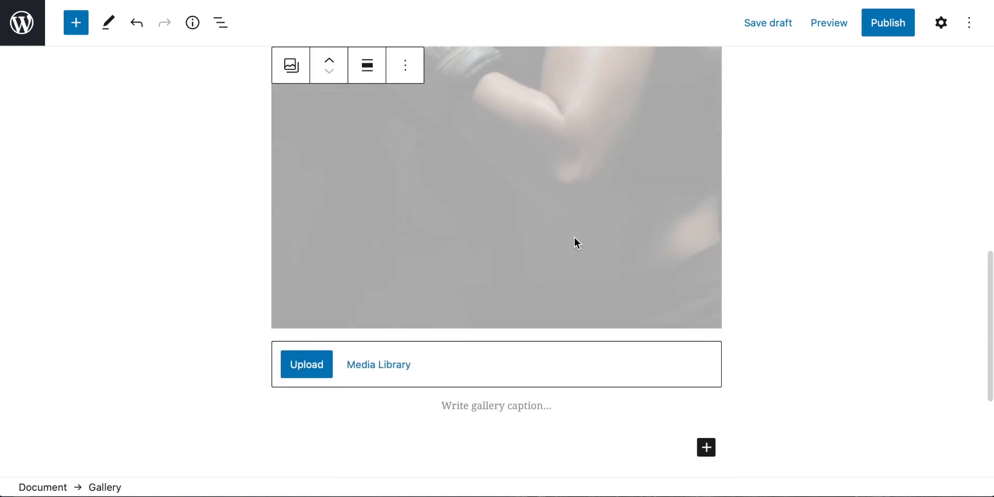
{"action": "scroll", "coordinate": [396, 393], "scroll_direction": "down", "scroll_amount": 2}
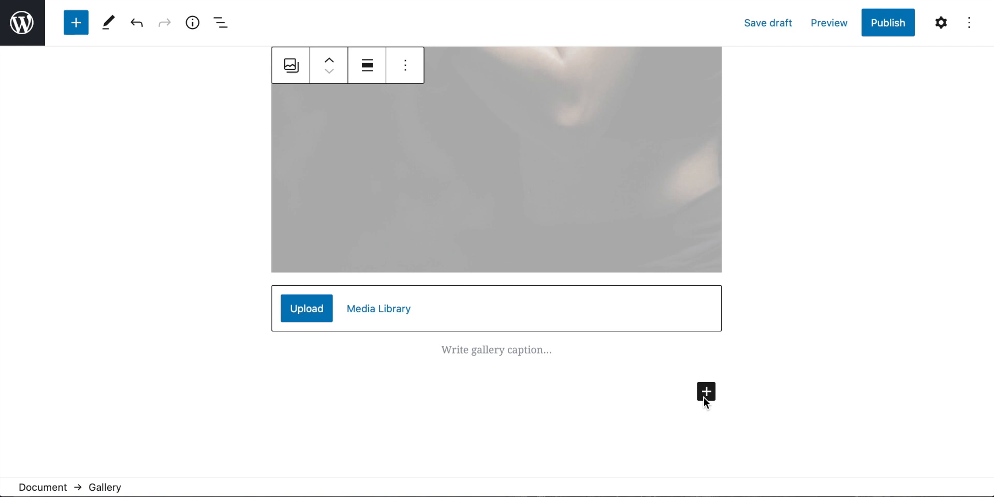
{"action": "scroll", "coordinate": [470, 351], "scroll_direction": "up", "scroll_amount": 7}
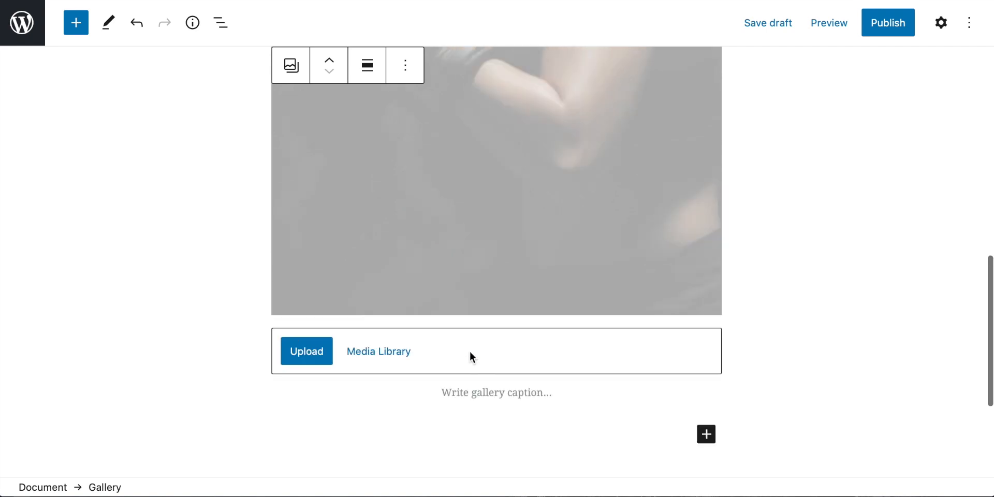
{"action": "scroll", "coordinate": [470, 351], "scroll_direction": "up", "scroll_amount": 3}
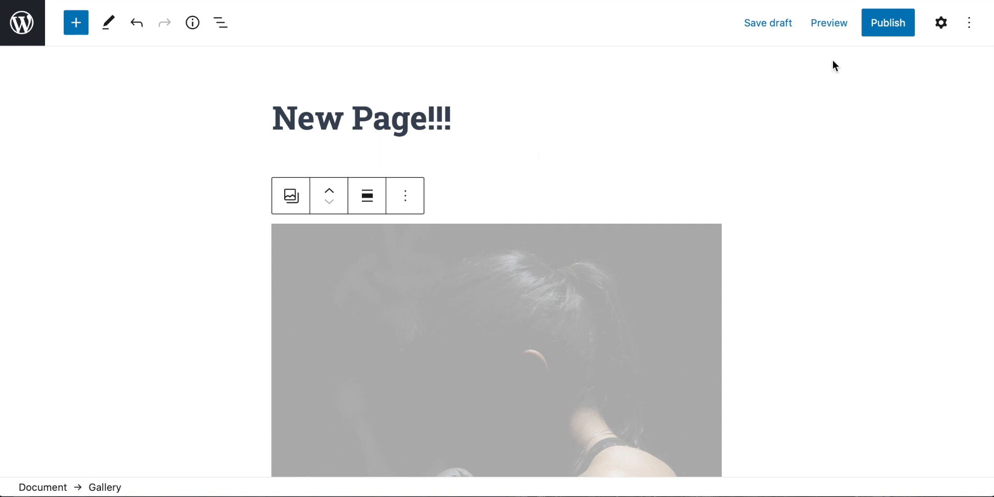
Check the publish date options for the new page, cancel publishing and leave the editor without saving
{"action": "left_click", "coordinate": [894, 31]}
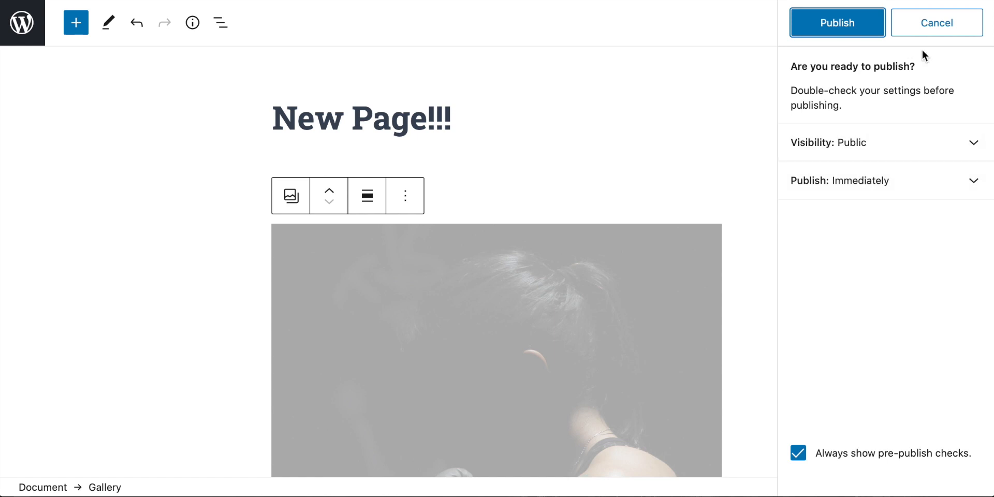
{"action": "left_click", "coordinate": [866, 189]}
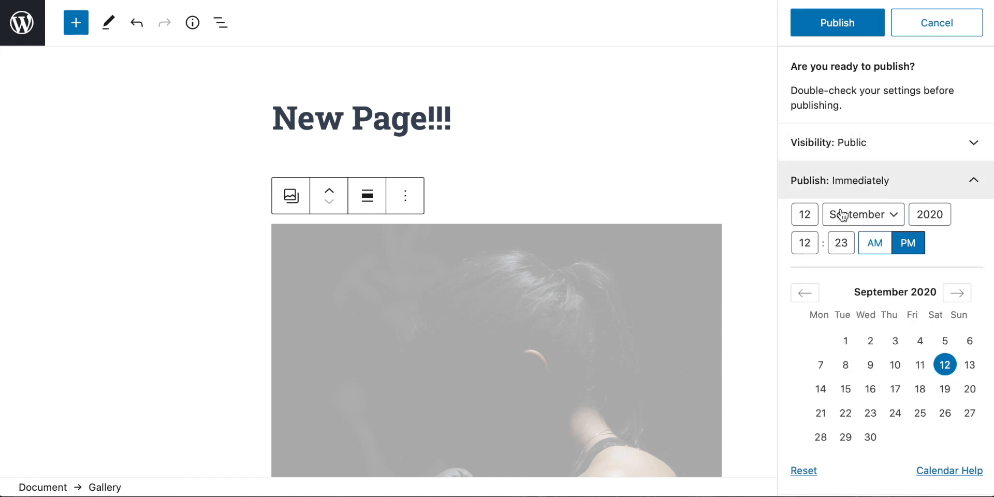
{"action": "left_click", "coordinate": [893, 187]}
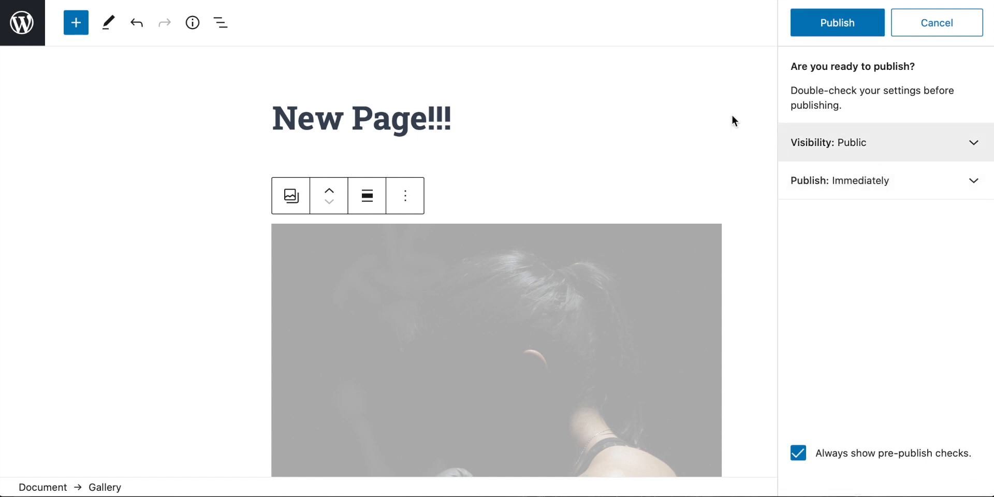
{"action": "left_click", "coordinate": [689, 97]}
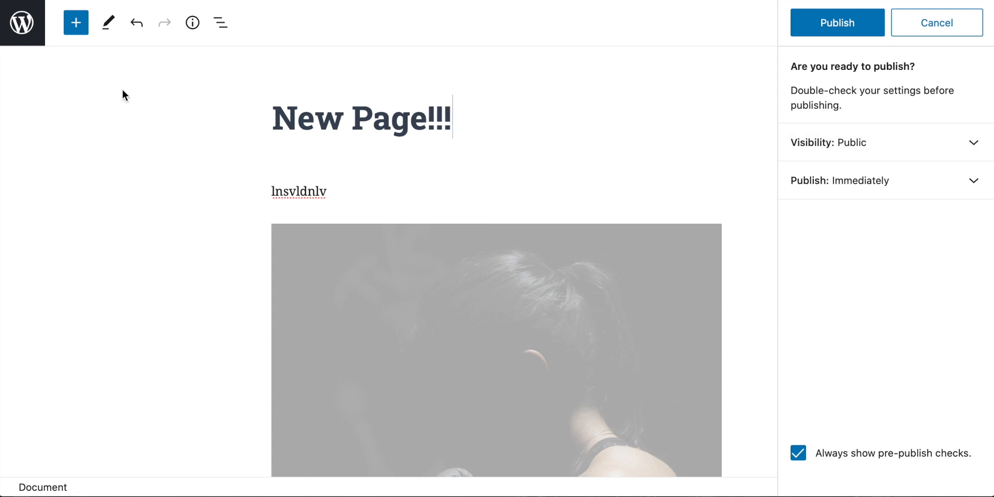
{"action": "left_click", "coordinate": [922, 31]}
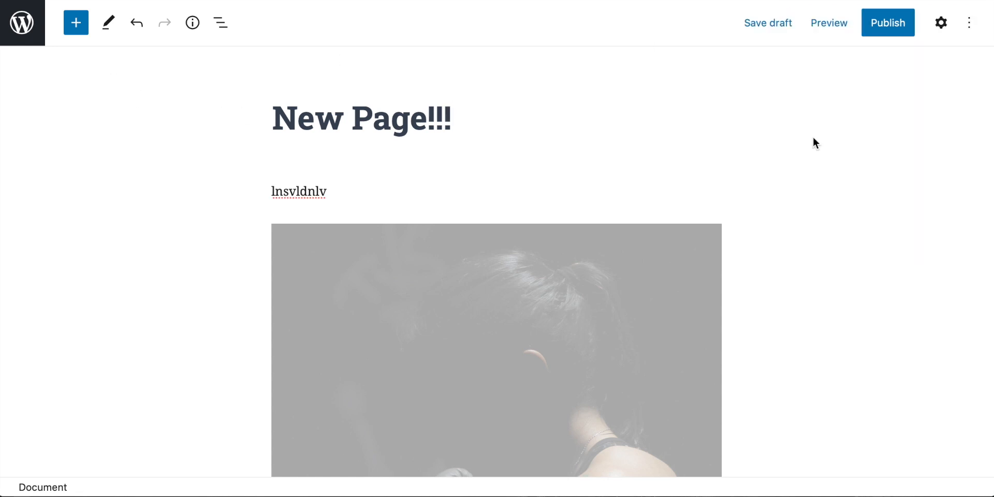
{"action": "left_click", "coordinate": [23, 23]}
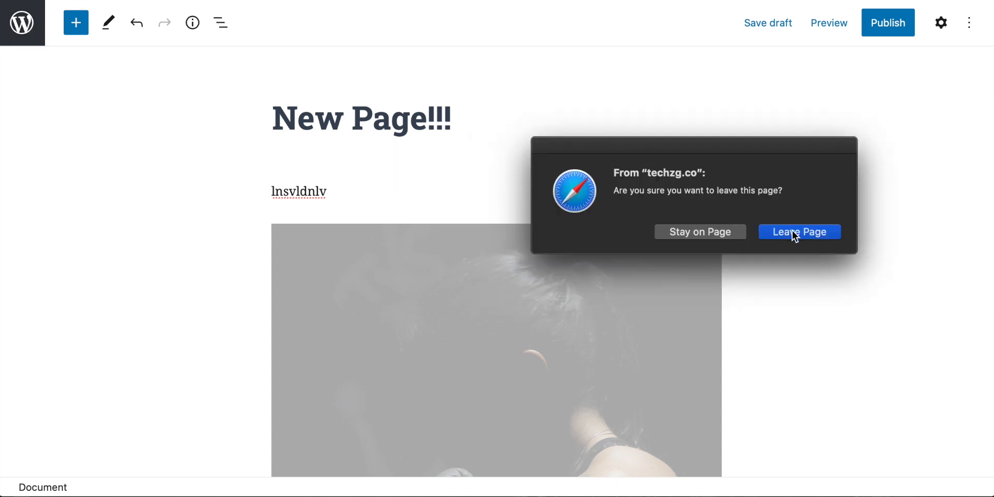
{"action": "left_click", "coordinate": [795, 237]}
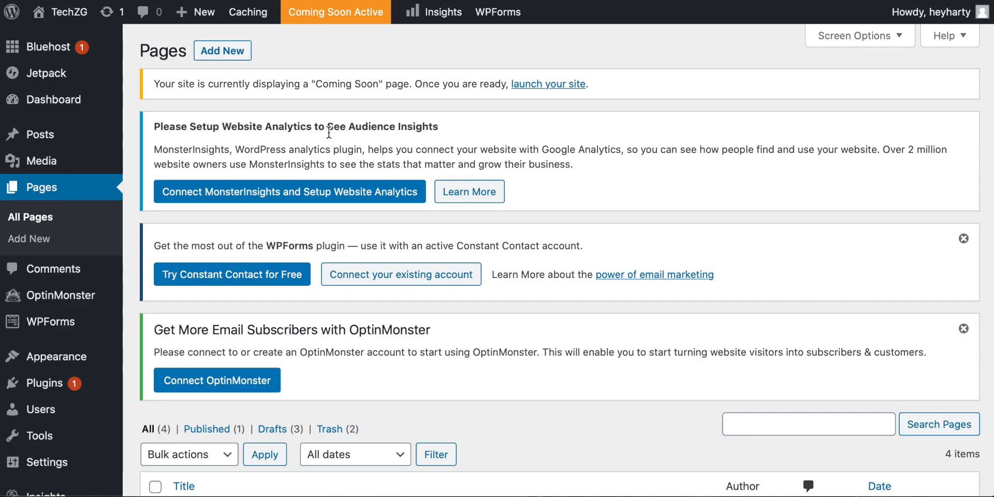
Open the list of all the site's posts and view its entries
{"action": "mouse_move", "coordinate": [45, 135]}
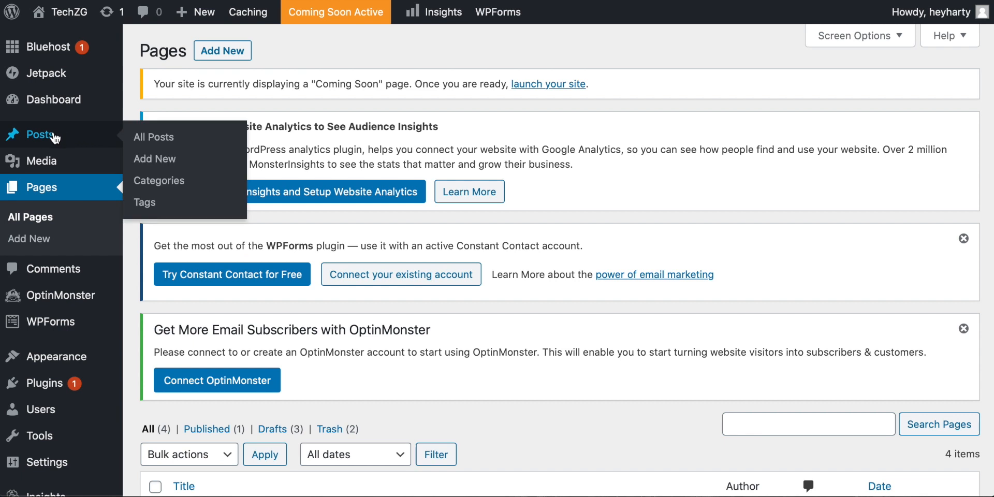
{"action": "left_click", "coordinate": [162, 137]}
{"action": "scroll", "coordinate": [160, 133], "scroll_direction": "down", "scroll_amount": 5}
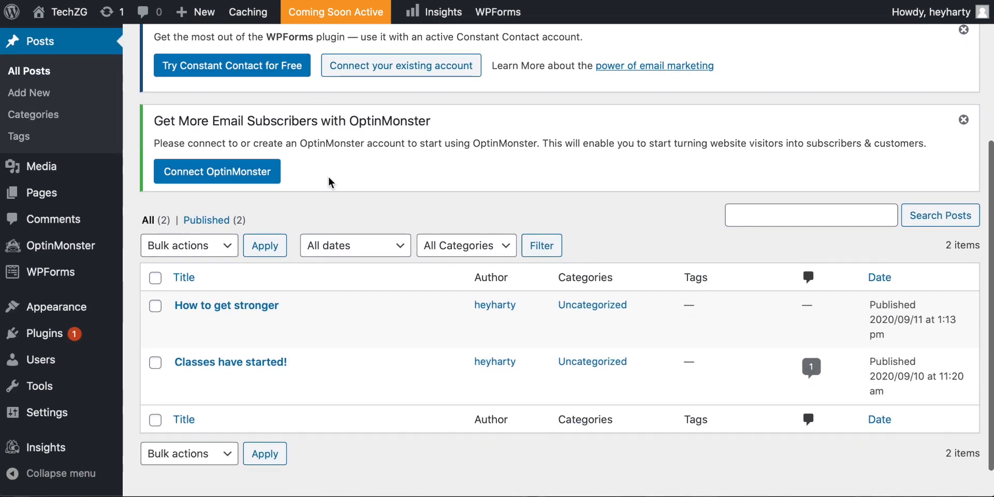
{"action": "scroll", "coordinate": [328, 176], "scroll_direction": "down", "scroll_amount": 1}
{"action": "mouse_move", "coordinate": [275, 275]}
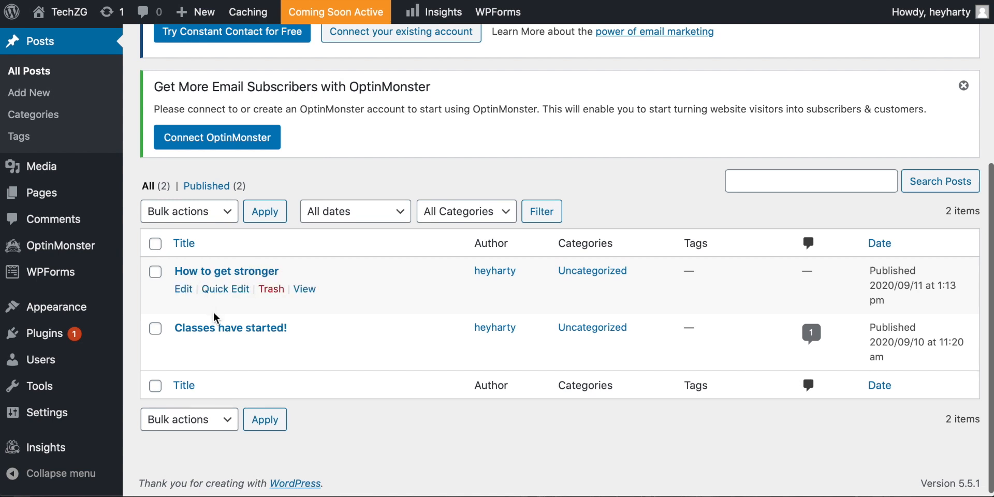
{"action": "scroll", "coordinate": [269, 280], "scroll_direction": "up", "scroll_amount": 3}
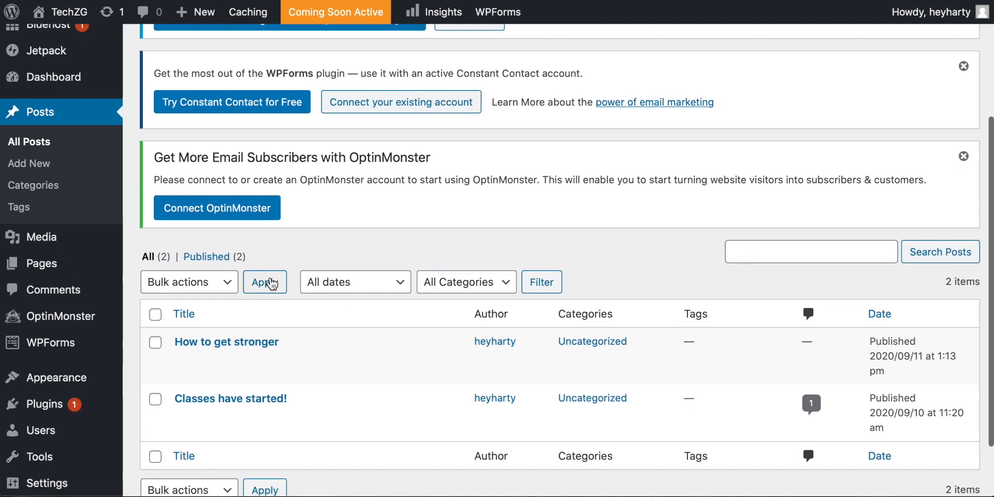
Open a blank new post, view its suggested content blocks, and return to the posts list
{"action": "left_click", "coordinate": [26, 163]}
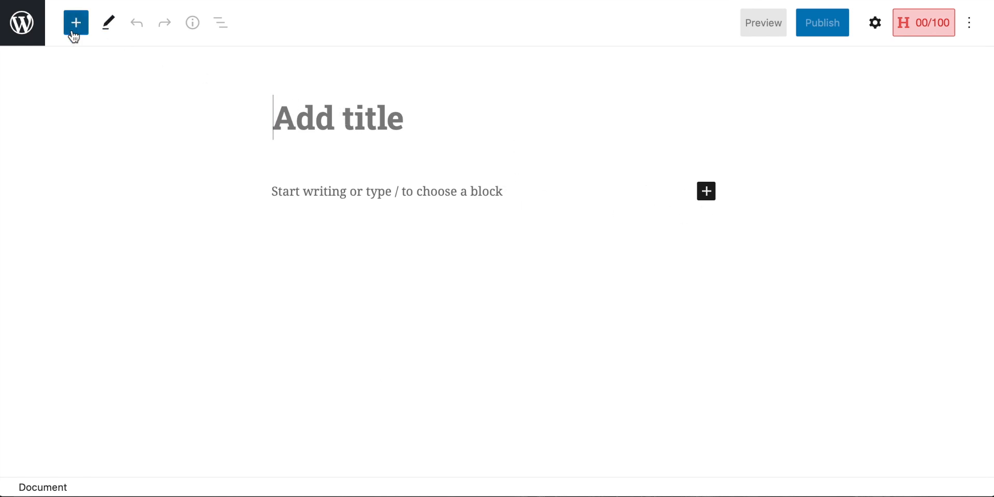
{"action": "left_click", "coordinate": [707, 192]}
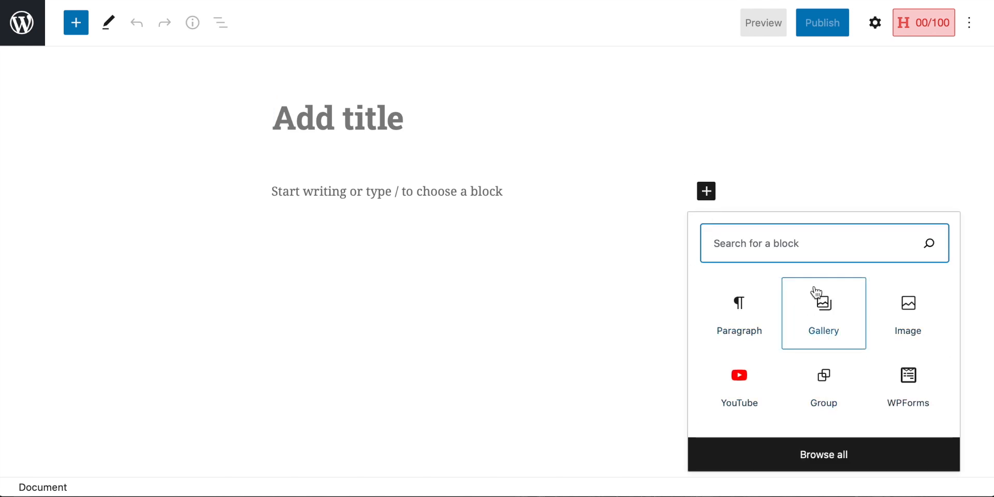
{"action": "left_click", "coordinate": [602, 263]}
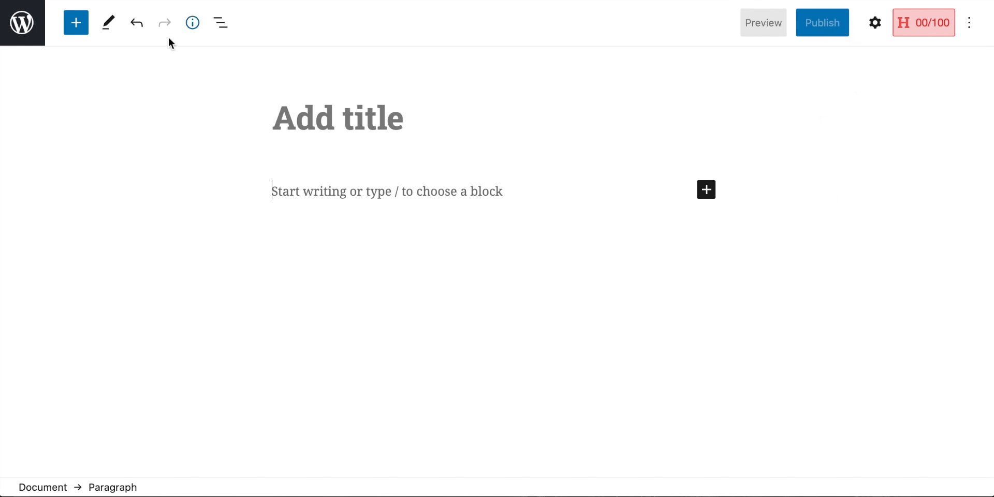
{"action": "left_click", "coordinate": [20, 36]}
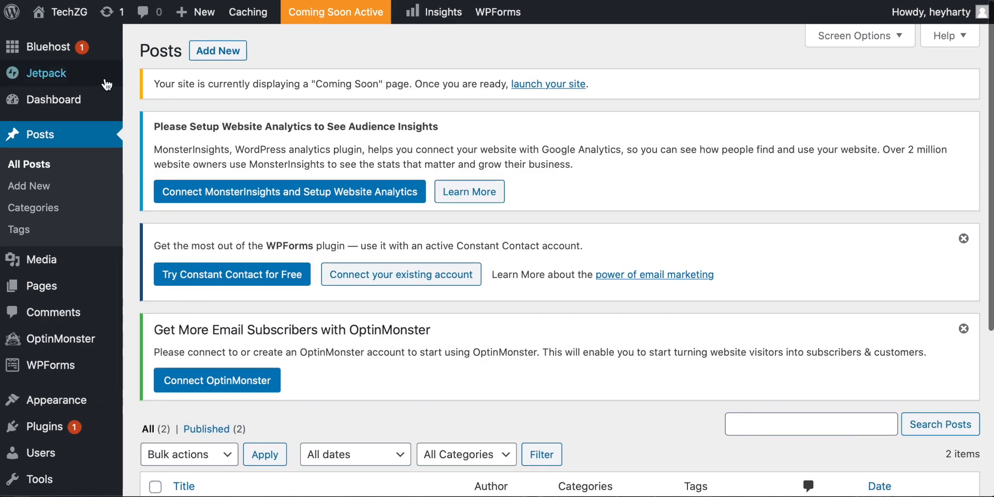
Open the Bluehost home page of the site and review its options for adding content, customizing and launching
{"action": "mouse_move", "coordinate": [61, 51]}
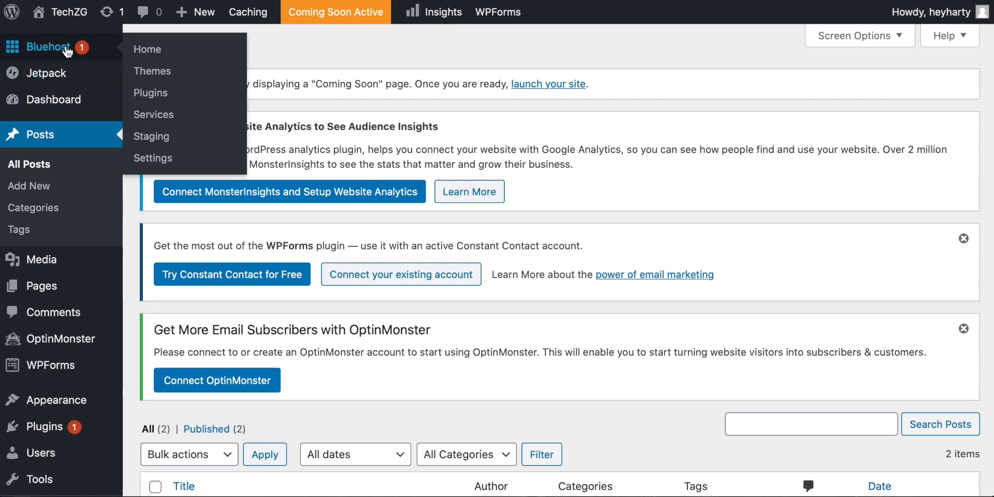
{"action": "left_click", "coordinate": [137, 51]}
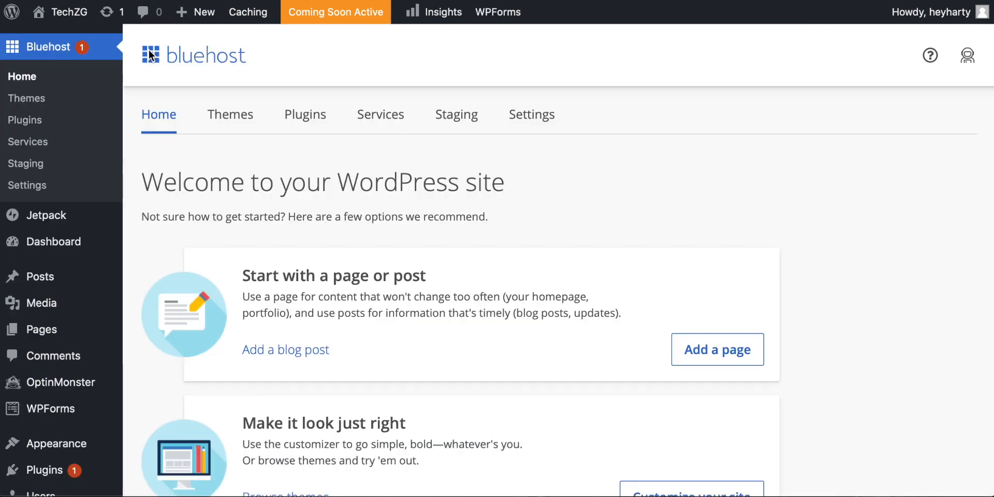
{"action": "scroll", "coordinate": [790, 246], "scroll_direction": "down", "scroll_amount": 5}
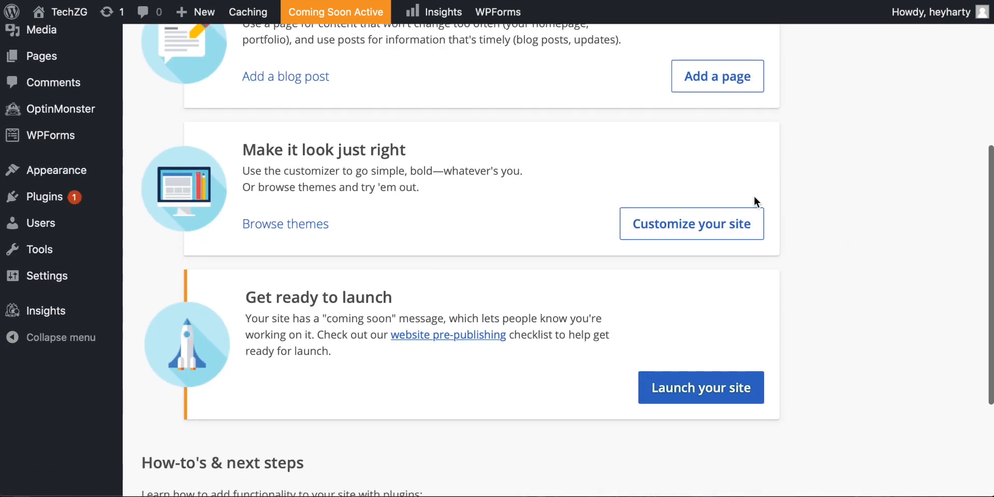
{"action": "scroll", "coordinate": [784, 226], "scroll_direction": "up", "scroll_amount": 5}
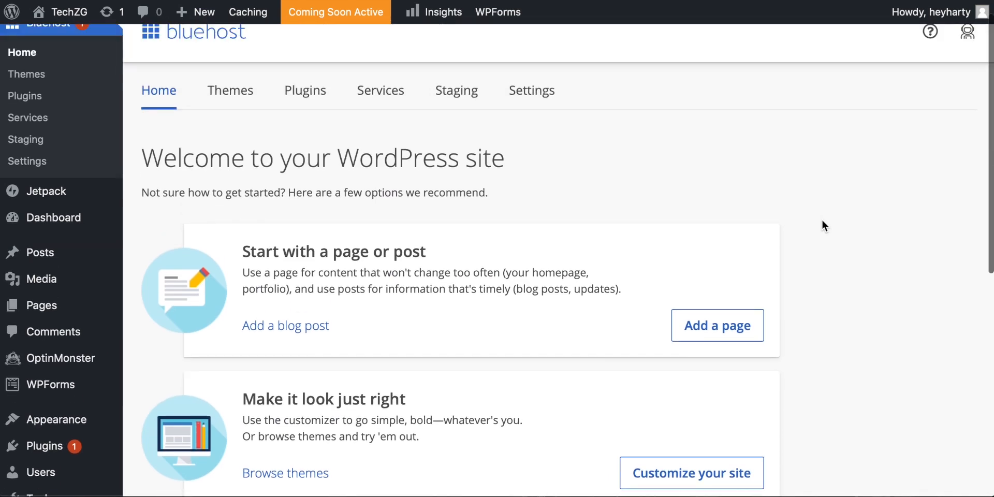
{"action": "scroll", "coordinate": [670, 195], "scroll_direction": "down", "scroll_amount": 4}
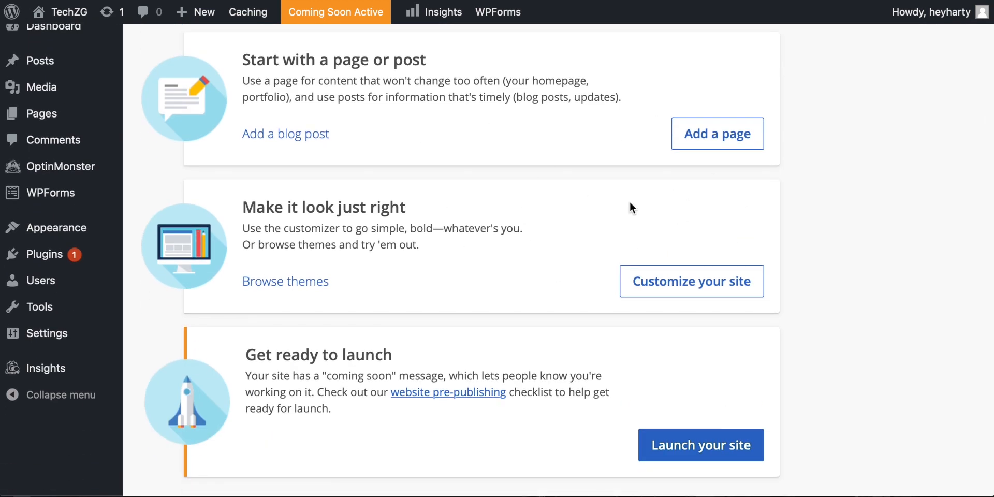
{"action": "scroll", "coordinate": [630, 202], "scroll_direction": "up", "scroll_amount": 1}
{"action": "scroll", "coordinate": [629, 203], "scroll_direction": "up", "scroll_amount": 1}
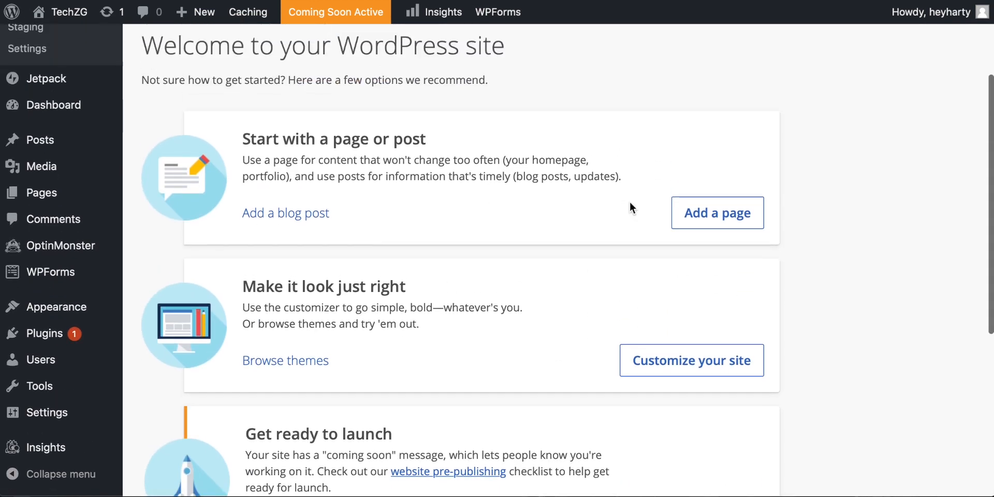